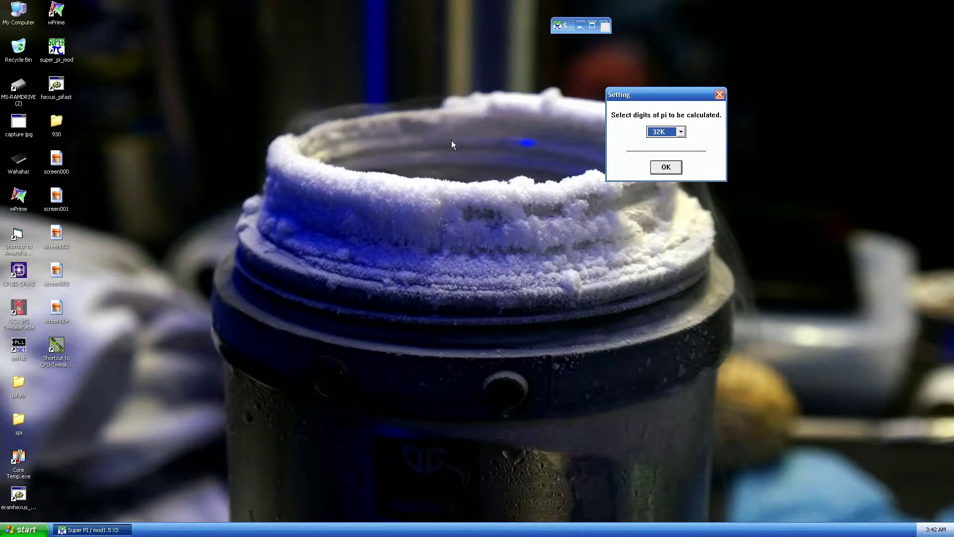
- Confirm 1M digits for the pi calculation and raise the process priority of super_pi_mod.exe in Task Manager, leaving the start prompt open
{"action": "key", "text": "Return"}
{"action": "right_click", "coordinate": [527, 529]}
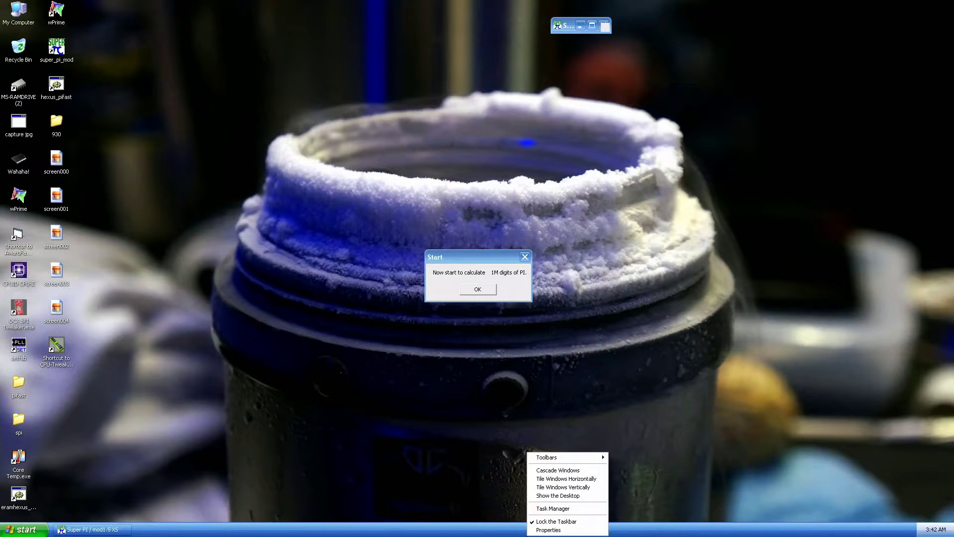
{"action": "left_click", "coordinate": [552, 508]}
{"action": "left_click", "coordinate": [301, 73]}
{"action": "right_click", "coordinate": [298, 108]}
{"action": "mouse_move", "coordinate": [343, 143]}
{"action": "left_click", "coordinate": [392, 144]}
{"action": "left_click", "coordinate": [466, 304]}
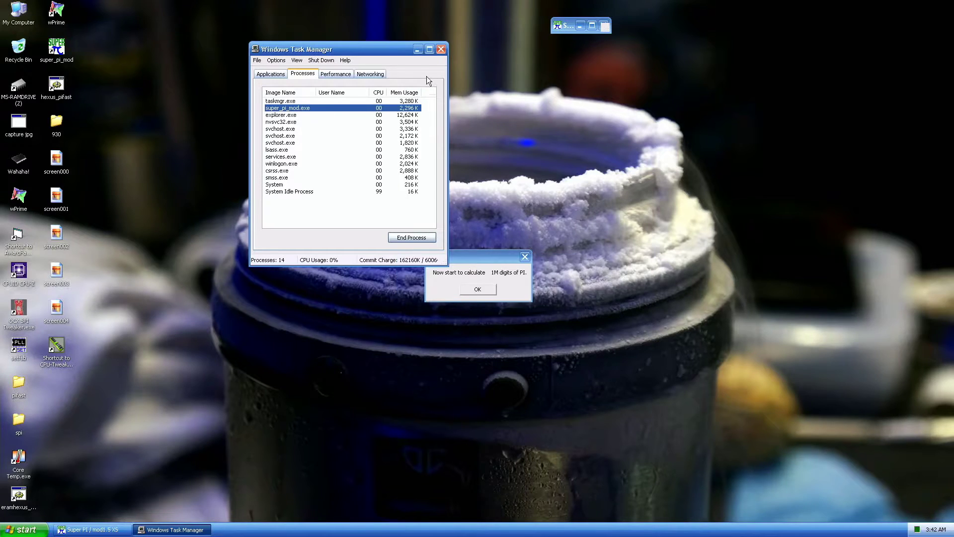
{"action": "left_click", "coordinate": [441, 50]}
- Open SetFSB, apply a base clock of 251.4 MHz on the ICS9LPRS918BKL clock generator, and close the tool
{"action": "double_click", "coordinate": [19, 346]}
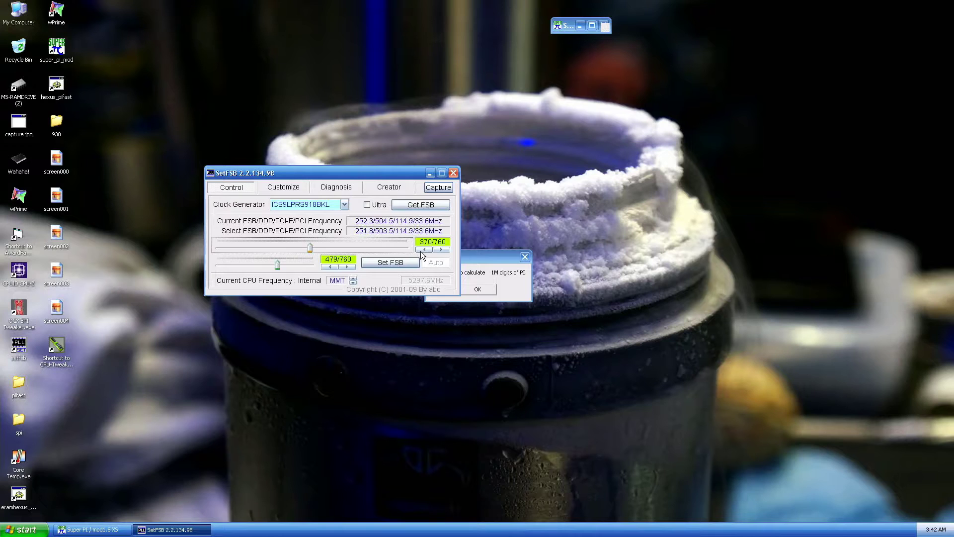
{"action": "left_click", "coordinate": [388, 265]}
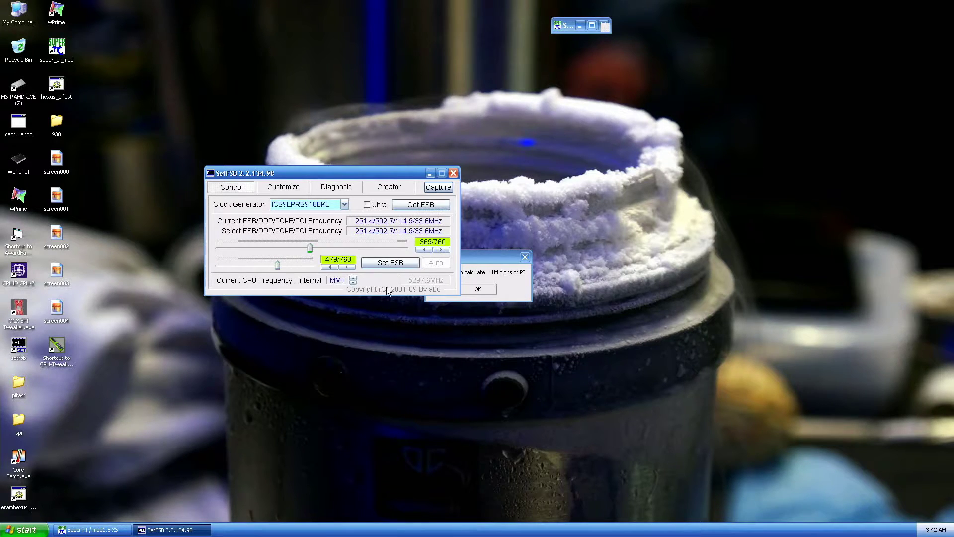
{"action": "left_click", "coordinate": [453, 173]}
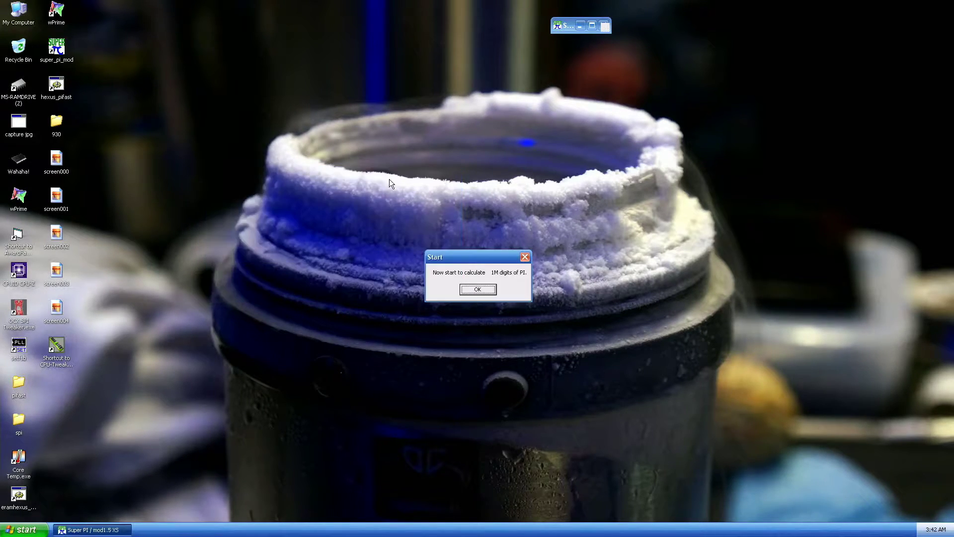
- Open CPU-Tweaker, apply a x 22 core multiplier with turbo enabled, and start the 1M pi calculation
{"action": "double_click", "coordinate": [56, 345]}
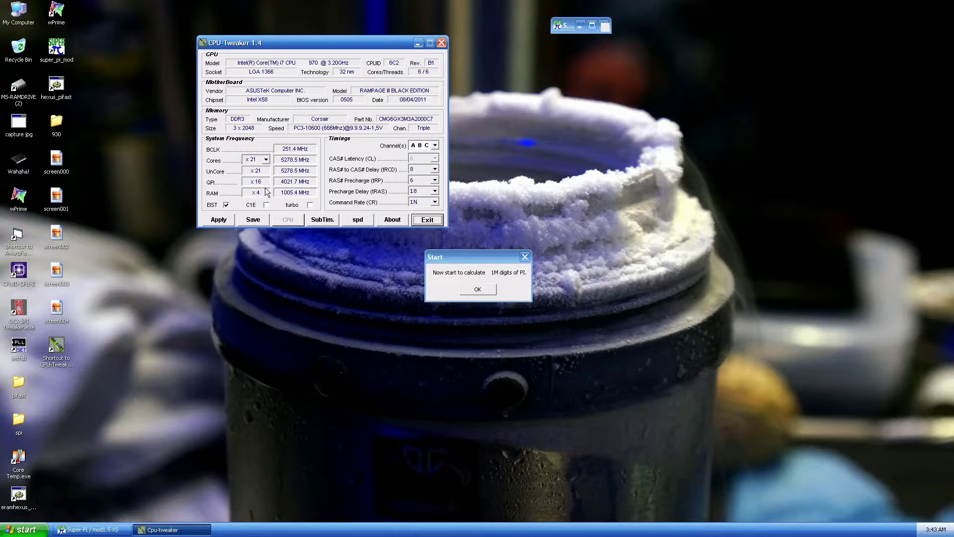
{"action": "left_click", "coordinate": [267, 159]}
{"action": "key", "text": "Down"}
{"action": "left_click", "coordinate": [313, 203]}
{"action": "left_click", "coordinate": [313, 205]}
{"action": "left_click", "coordinate": [219, 219]}
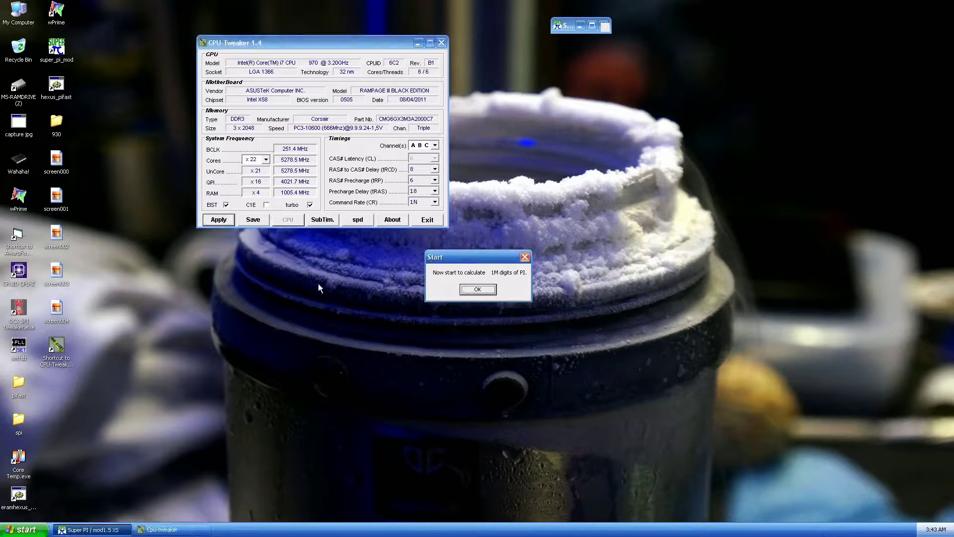
{"action": "key", "text": "Return"}
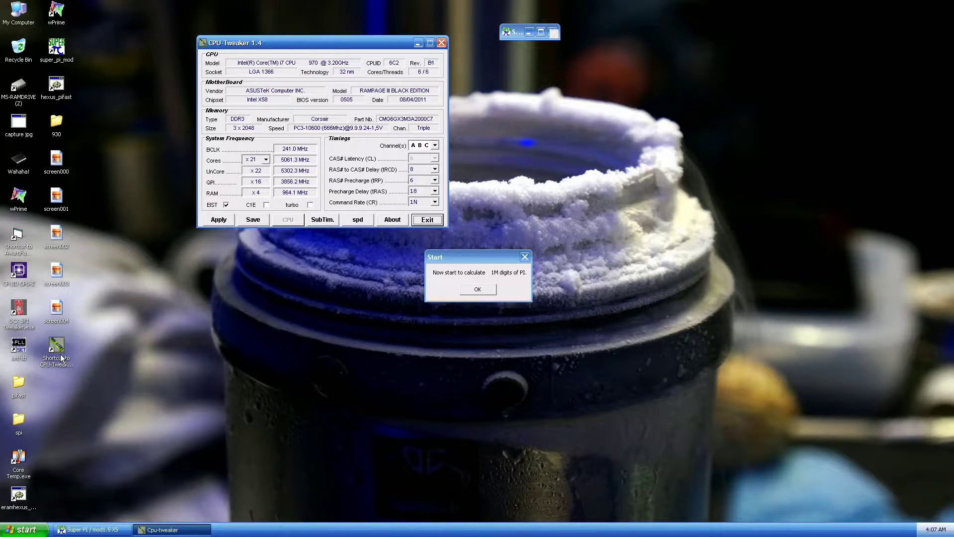
- Enable turbo and apply a x 22 core multiplier at 241 MHz BCLK, and run the waiting 1M calculation
{"action": "left_click", "coordinate": [310, 205]}
{"action": "left_click", "coordinate": [265, 159]}
{"action": "left_click", "coordinate": [251, 204]}
{"action": "left_click", "coordinate": [225, 219]}
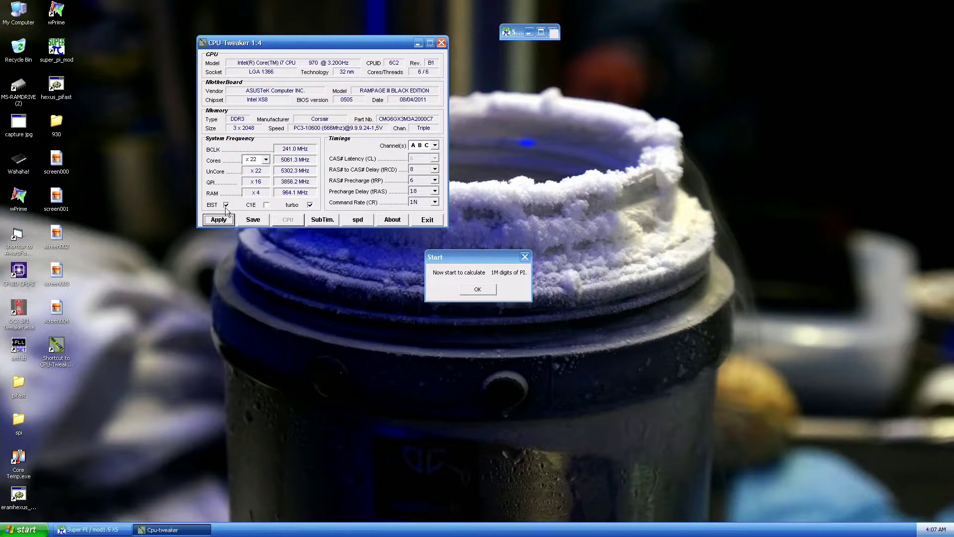
{"action": "left_click", "coordinate": [472, 278]}
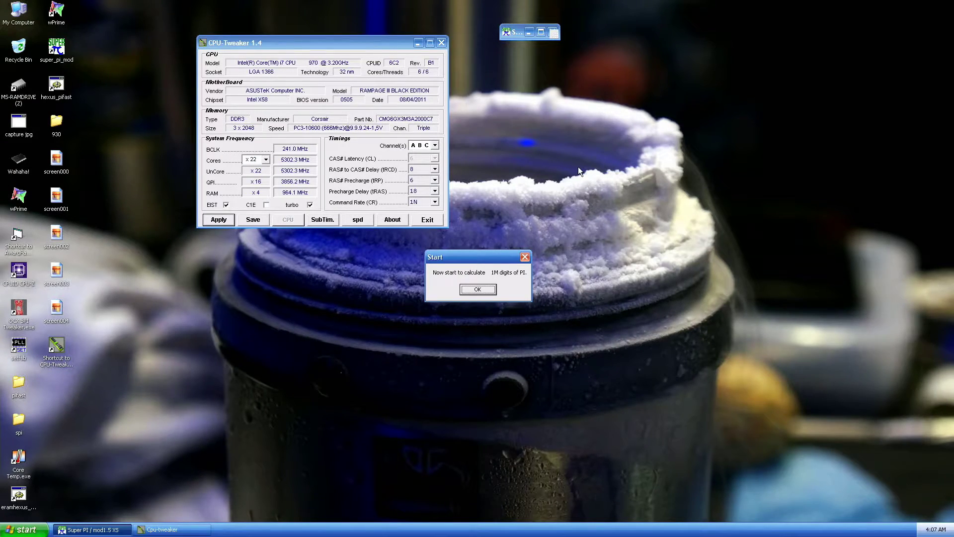
{"action": "key", "text": "Return"}
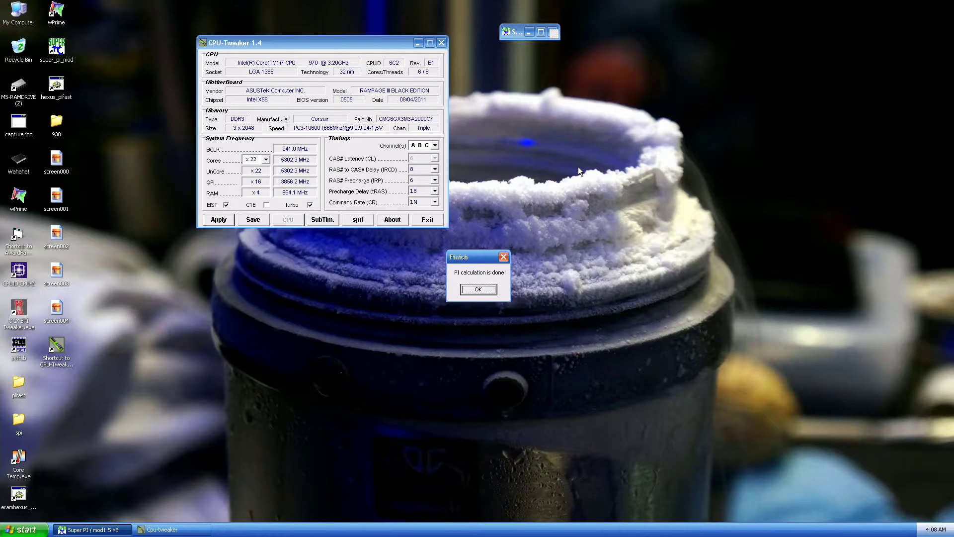
- Set the core multiplier to x 21 in CPU-Tweaker and apply it
{"action": "left_click", "coordinate": [266, 159]}
{"action": "key", "text": "Up"}
{"action": "key", "text": "Return"}
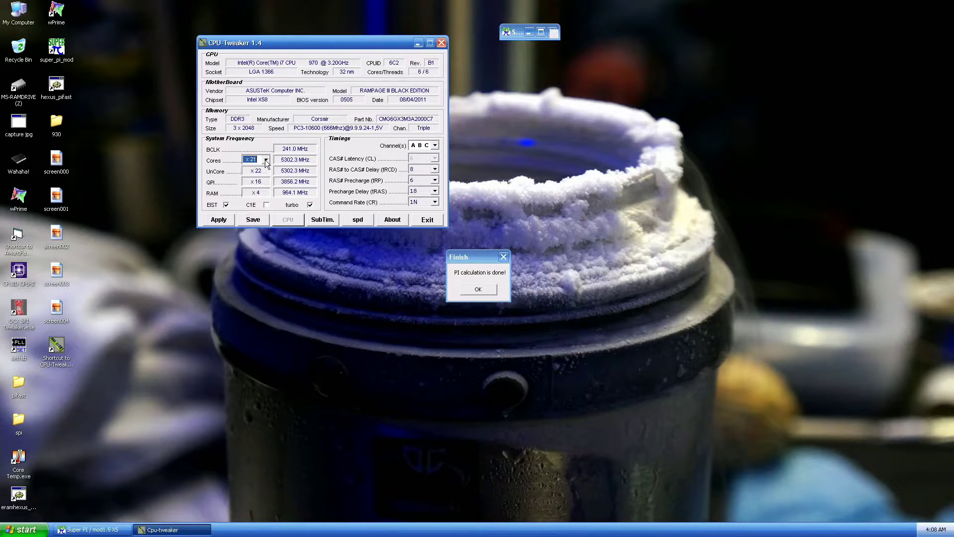
{"action": "left_click", "coordinate": [218, 219]}
- Tile the open windows vertically and move the Finish message and CPU-Tweaker so the Super PI results stay readable
{"action": "left_click_drag", "start_coordinate": [334, 44], "coordinate": [266, 10]}
{"action": "right_click", "coordinate": [488, 530]}
{"action": "left_click", "coordinate": [503, 488]}
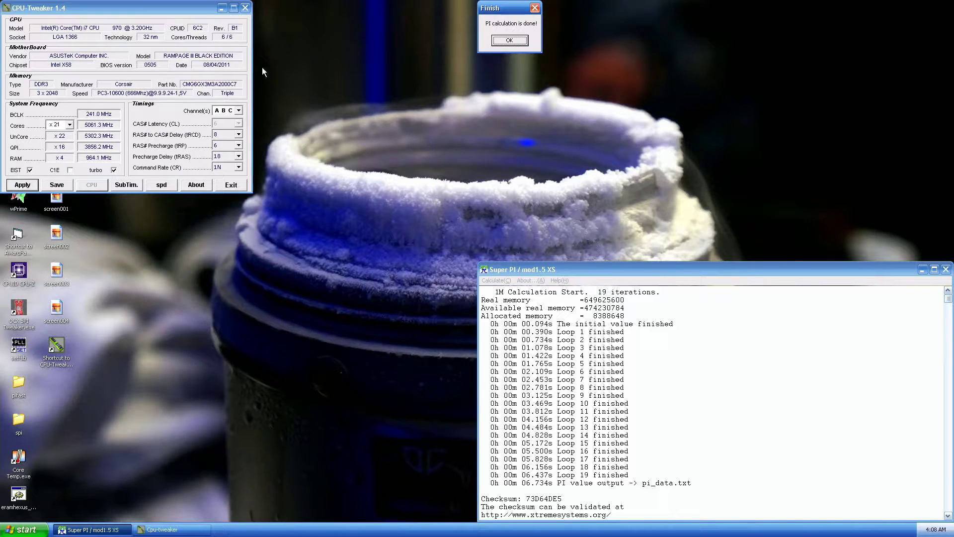
{"action": "left_click_drag", "start_coordinate": [510, 11], "coordinate": [814, 52]}
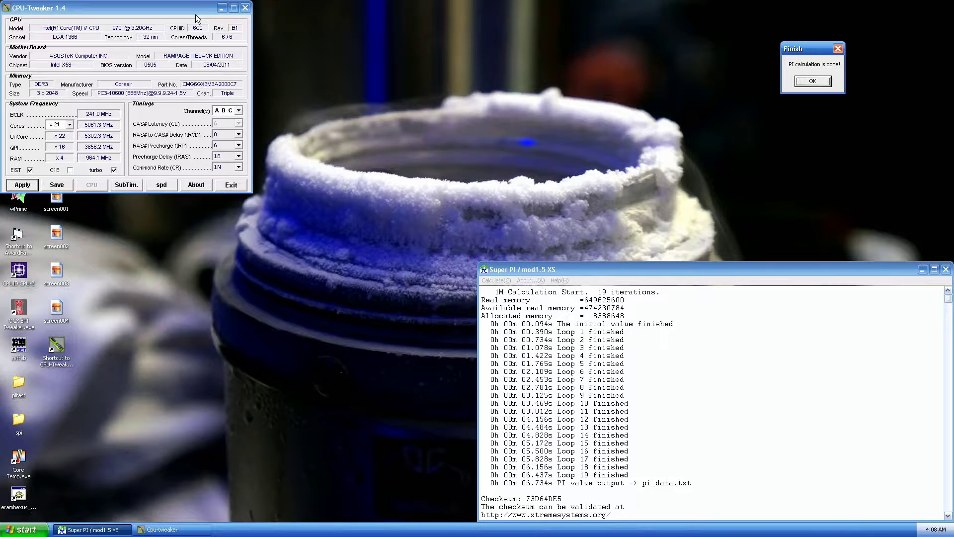
{"action": "left_click_drag", "start_coordinate": [195, 13], "coordinate": [357, 36]}
- Open CPU-Z and place its CPU page below the CPU-Tweaker window
{"action": "left_click", "coordinate": [13, 275]}
{"action": "double_click", "coordinate": [13, 274]}
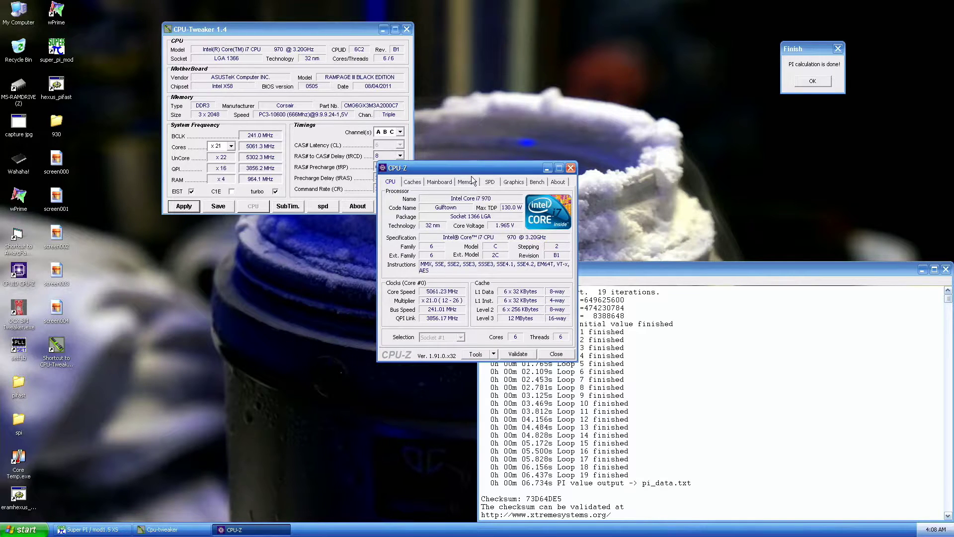
{"action": "left_click_drag", "start_coordinate": [475, 172], "coordinate": [228, 286]}
- Open a second CPU-Z instance showing Memory and place it beside the CPU-Tweaker window
{"action": "double_click", "coordinate": [18, 279]}
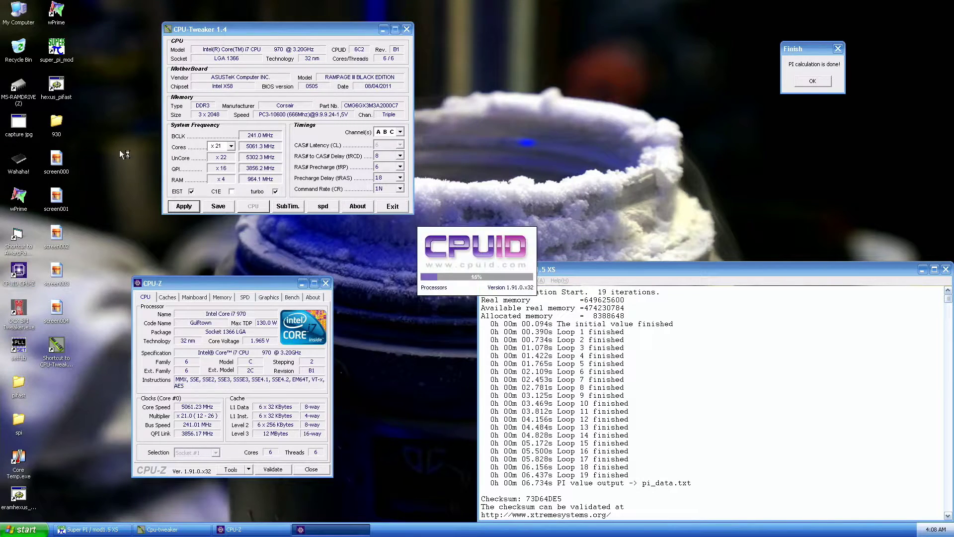
{"action": "left_click_drag", "start_coordinate": [242, 33], "coordinate": [147, 23]}
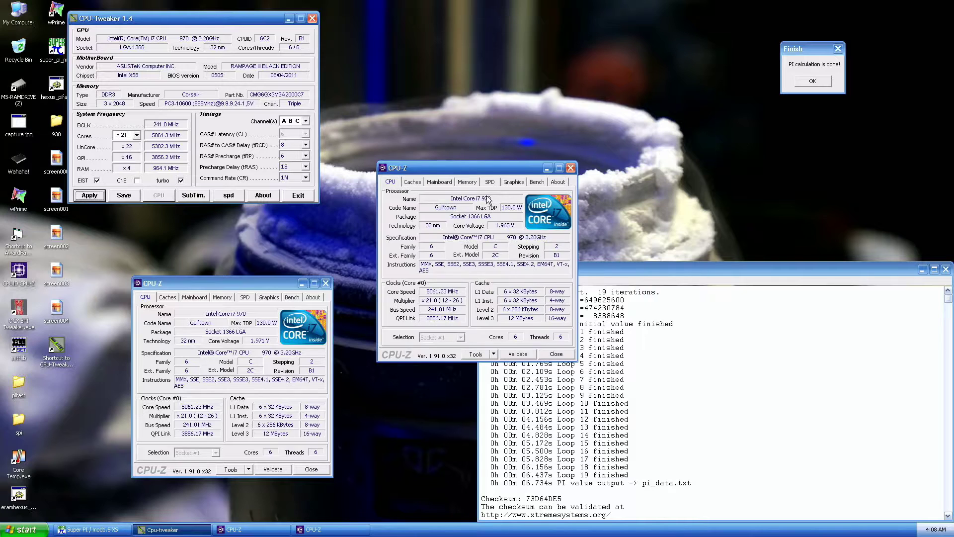
{"action": "left_click", "coordinate": [462, 182]}
{"action": "left_click_drag", "start_coordinate": [468, 171], "coordinate": [424, 31]}
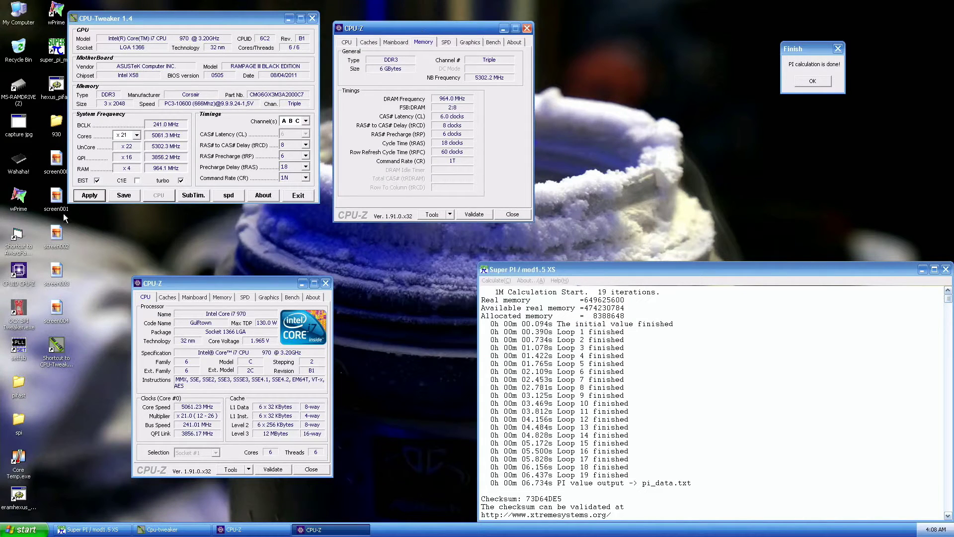
- Open a third CPU-Z instance showing Mainboard and place it above the Super PI results
{"action": "double_click", "coordinate": [18, 270]}
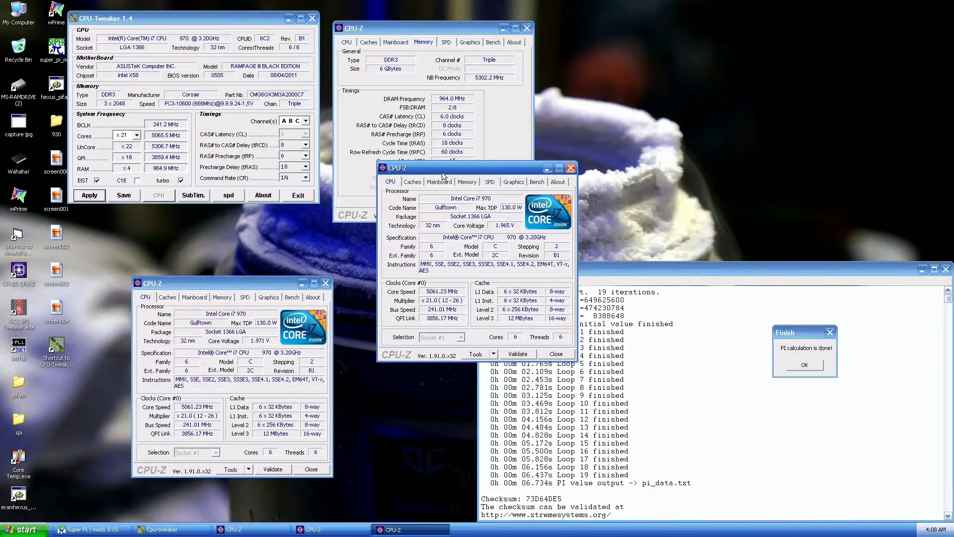
{"action": "left_click", "coordinate": [439, 182]}
{"action": "left_click_drag", "start_coordinate": [446, 172], "coordinate": [666, 20]}
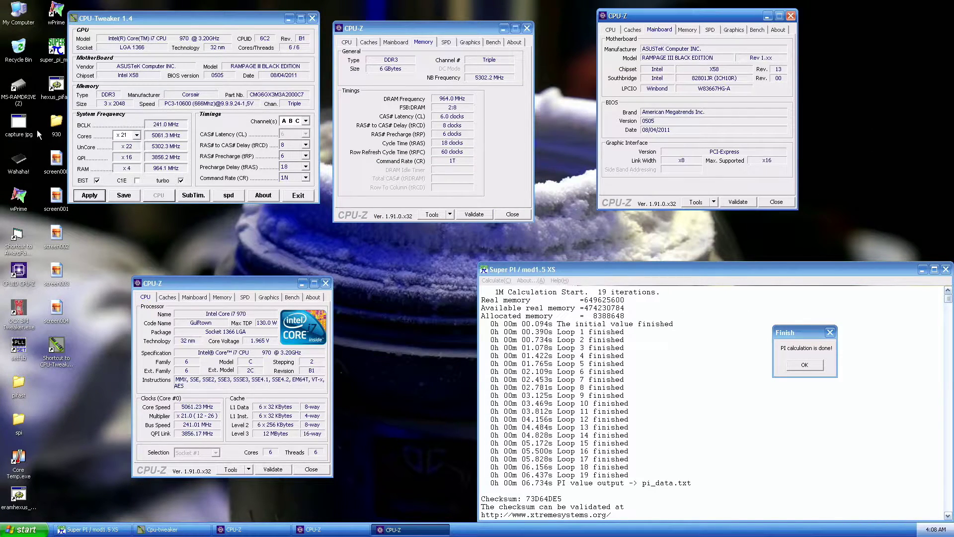
- Capture JPG screenshots of the desktop before and after applying a x 22 core multiplier
{"action": "left_click", "coordinate": [22, 130]}
{"action": "double_click", "coordinate": [22, 130]}
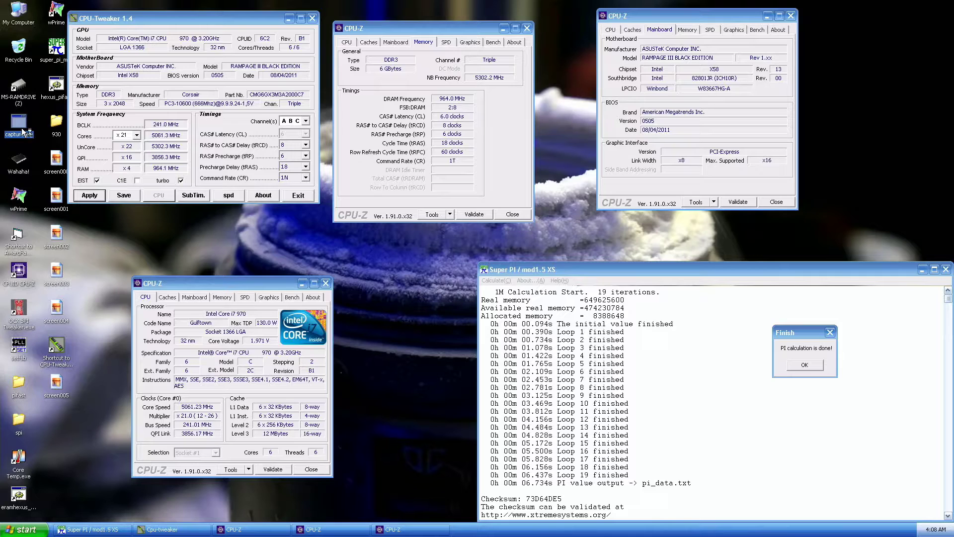
{"action": "left_click", "coordinate": [137, 135]}
{"action": "left_click", "coordinate": [124, 210]}
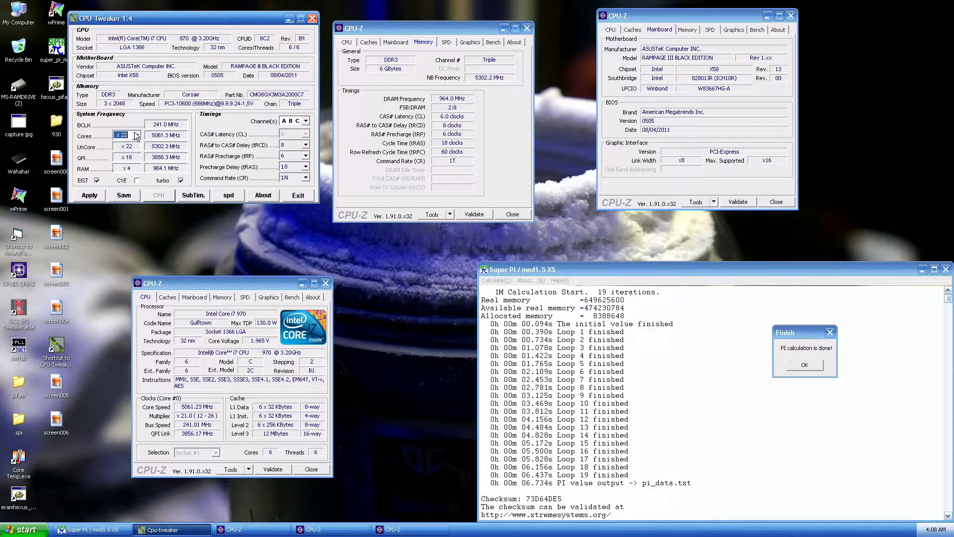
{"action": "left_click", "coordinate": [90, 196]}
{"action": "double_click", "coordinate": [19, 124]}
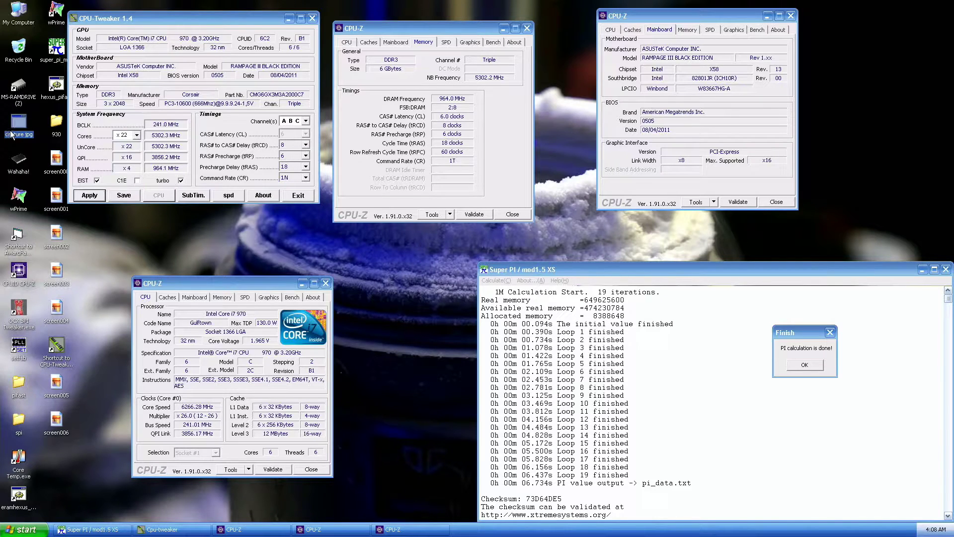
- Return the core multiplier to x 21 in CPU-Tweaker and apply it
{"action": "left_click", "coordinate": [137, 136]}
{"action": "left_click", "coordinate": [123, 208]}
{"action": "left_click", "coordinate": [90, 196]}
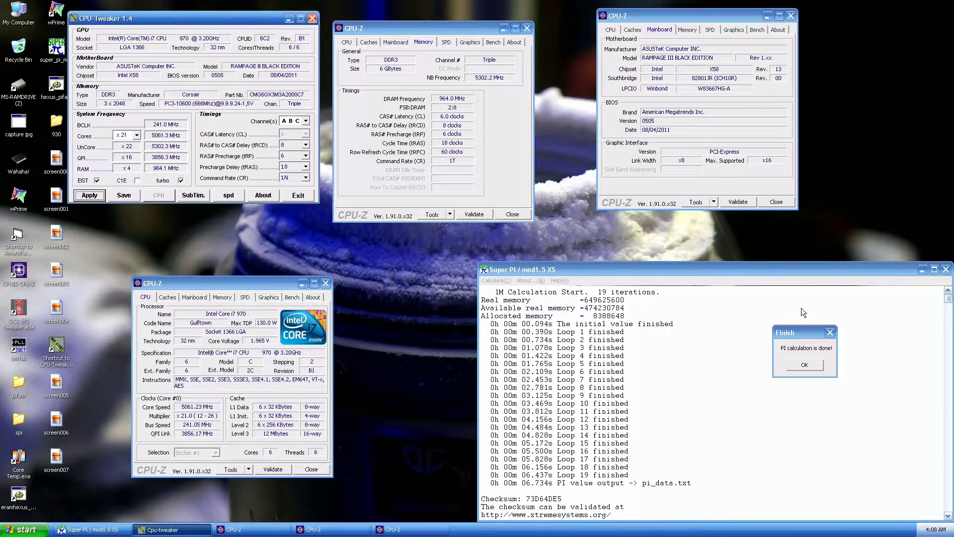
- Dismiss the Finish message and close all three CPU-Z windows and Super PI
{"action": "left_click", "coordinate": [805, 365]}
{"action": "left_click", "coordinate": [776, 201]}
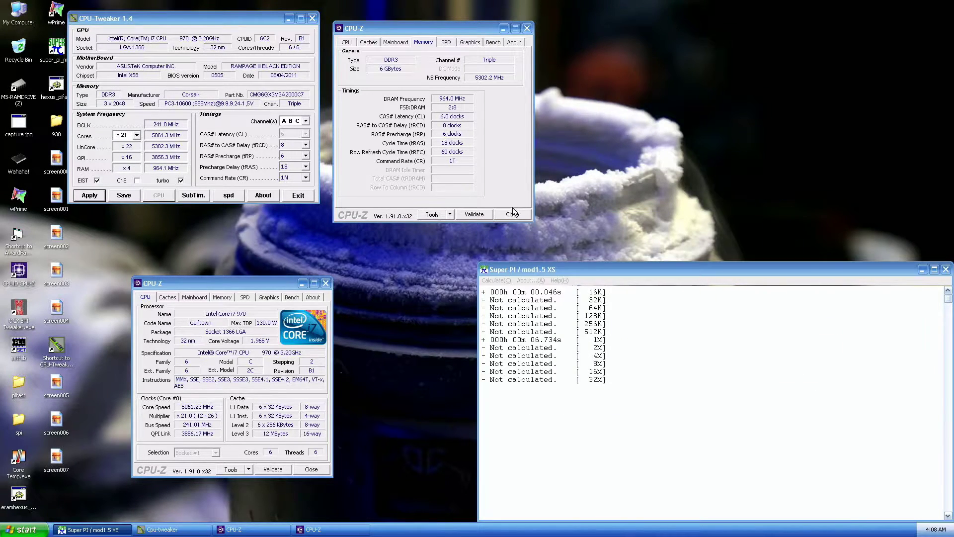
{"action": "left_click", "coordinate": [512, 214]}
{"action": "left_click", "coordinate": [326, 283]}
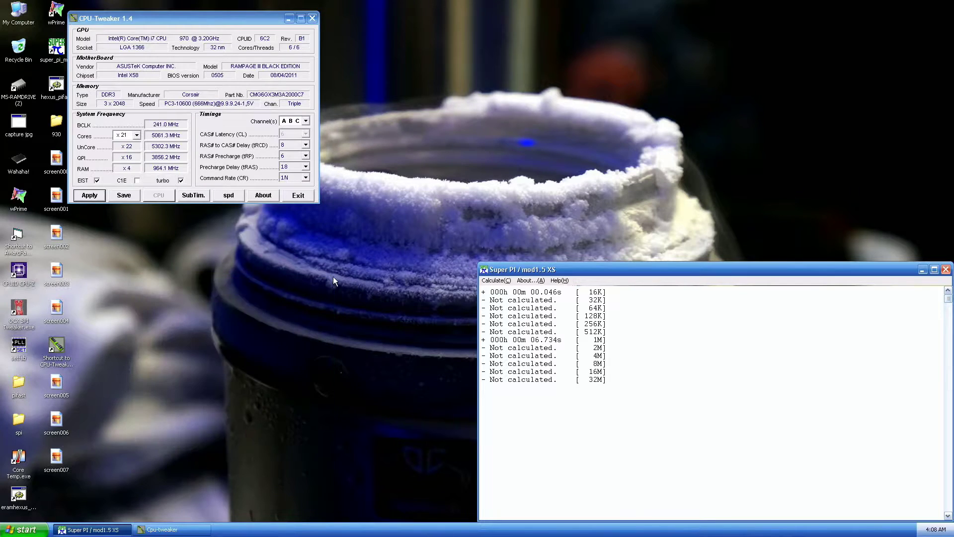
{"action": "left_click", "coordinate": [945, 269]}
- Relaunch Super PI and run a 16K-digit calculation
{"action": "left_click_drag", "start_coordinate": [204, 23], "coordinate": [654, 24]}
{"action": "double_click", "coordinate": [56, 47]}
{"action": "left_click", "coordinate": [595, 34]}
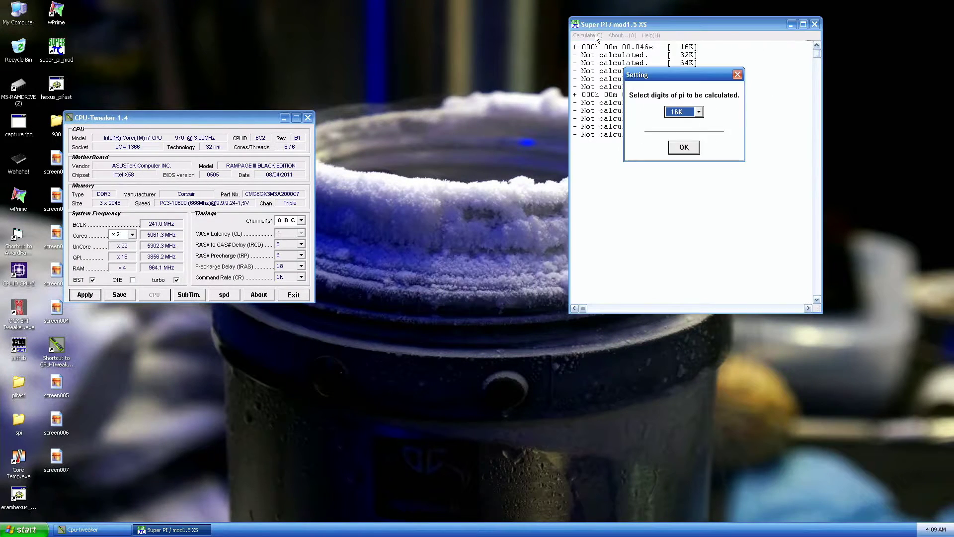
{"action": "key", "text": "Return"}
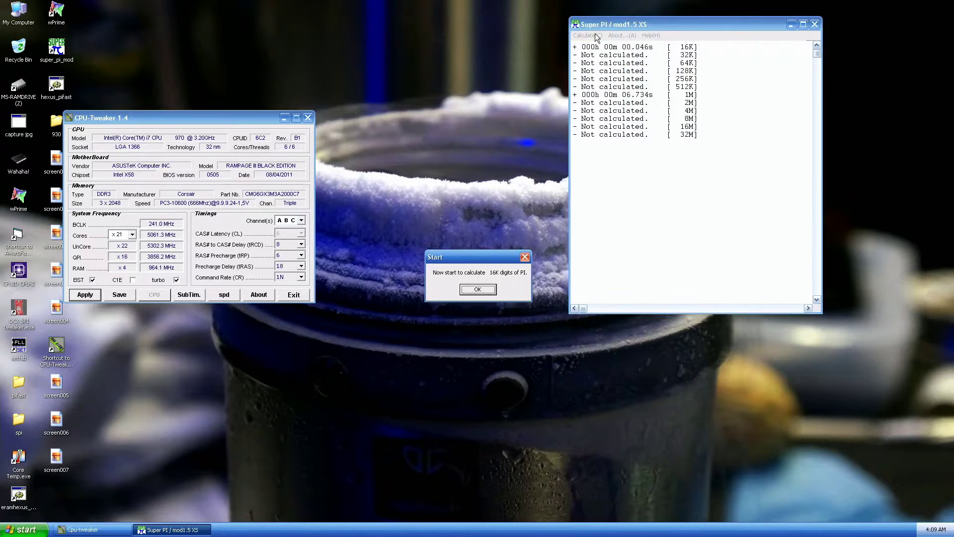
{"action": "key", "text": "Return"}
{"action": "key", "text": "Return"}
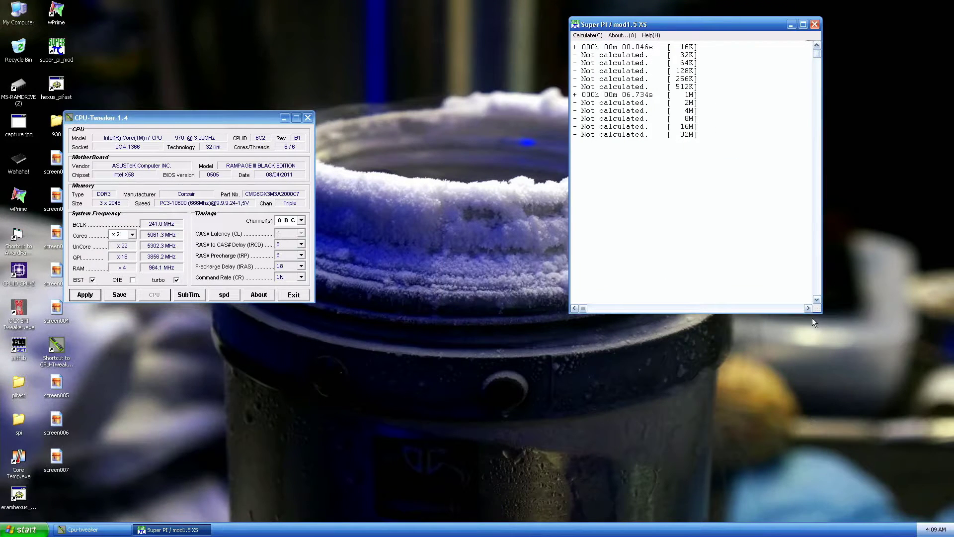
- Shrink the Super PI window to its minimum size and prepare a 1M-digit calculation
{"action": "left_click_drag", "start_coordinate": [824, 318], "coordinate": [514, 106]}
{"action": "key", "text": "alt+c"}
{"action": "key", "text": "Down"}
{"action": "key", "text": "Down"}
{"action": "key", "text": "Down"}
{"action": "key", "text": "Down"}
{"action": "key", "text": "Down"}
{"action": "key", "text": "Down"}
{"action": "key", "text": "Return"}
- Raise the priority of the super_pi_mod.exe process in Task Manager, accept the change, and close it
{"action": "right_click", "coordinate": [577, 527]}
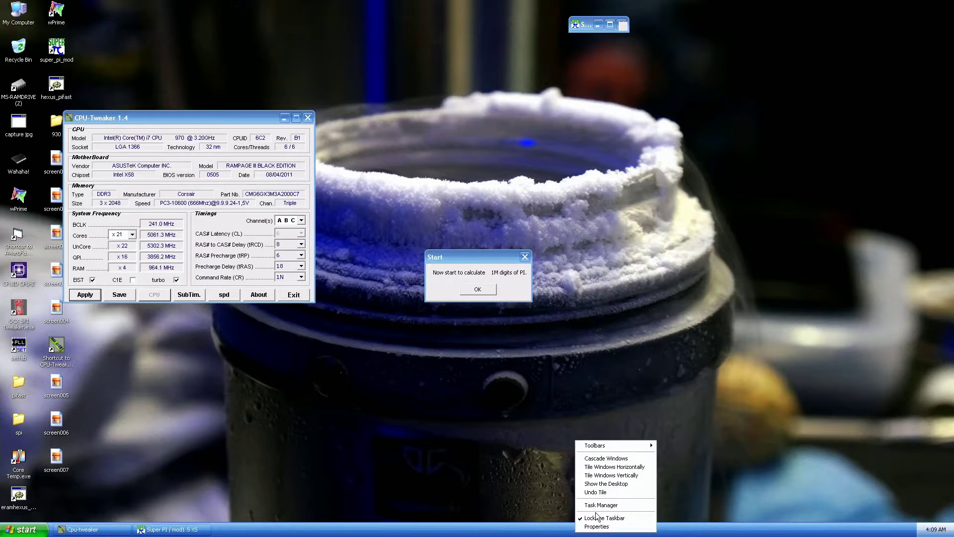
{"action": "left_click", "coordinate": [598, 508]}
{"action": "right_click", "coordinate": [309, 109]}
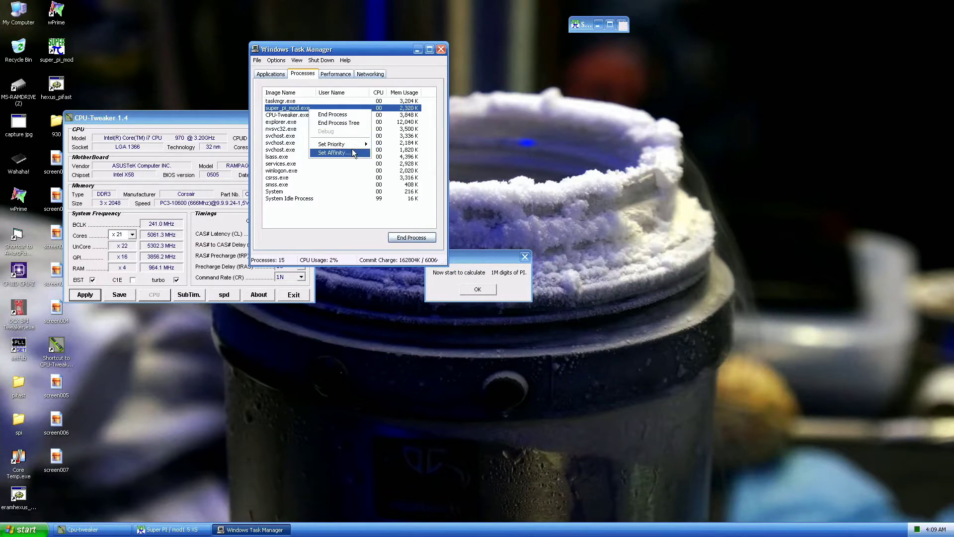
{"action": "left_click", "coordinate": [388, 144]}
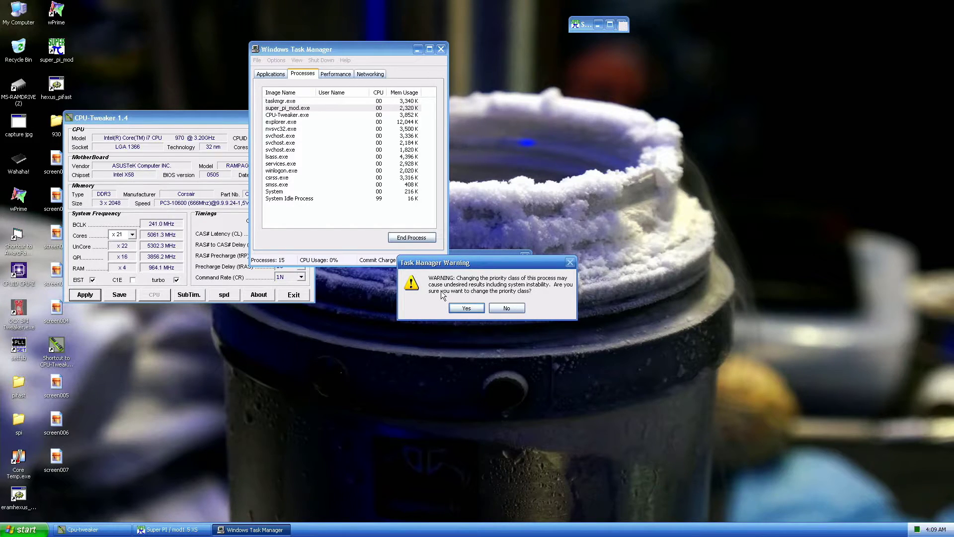
{"action": "left_click", "coordinate": [466, 308]}
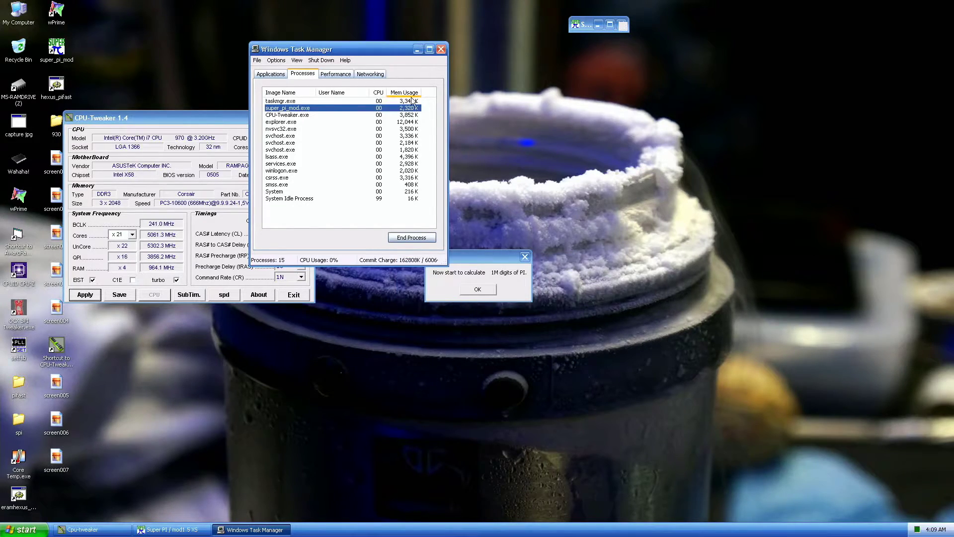
{"action": "left_click", "coordinate": [441, 49]}
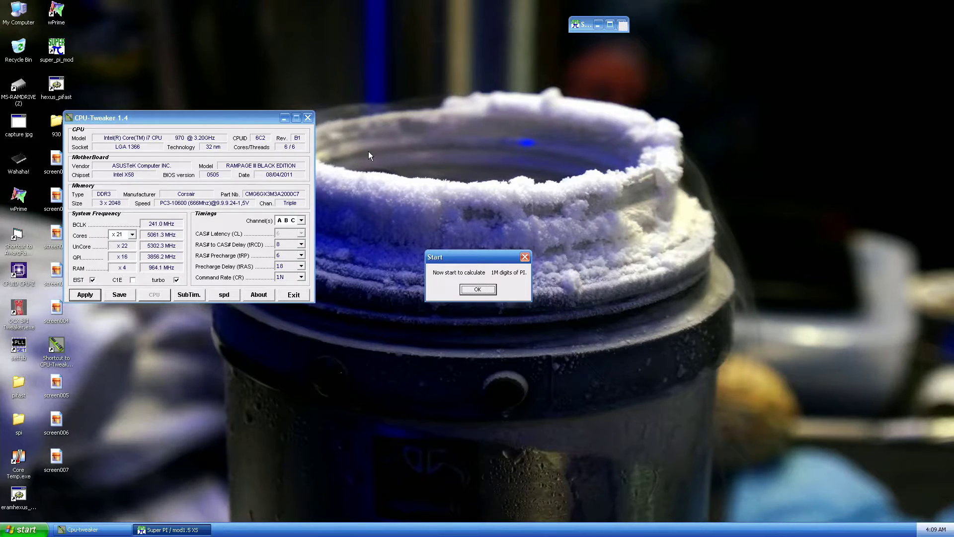
- Set the core multiplier to x 22 in CPU-Tweaker and apply it for the 1M run
{"action": "left_click", "coordinate": [132, 234]}
{"action": "left_click", "coordinate": [129, 243]}
{"action": "left_click", "coordinate": [93, 294]}
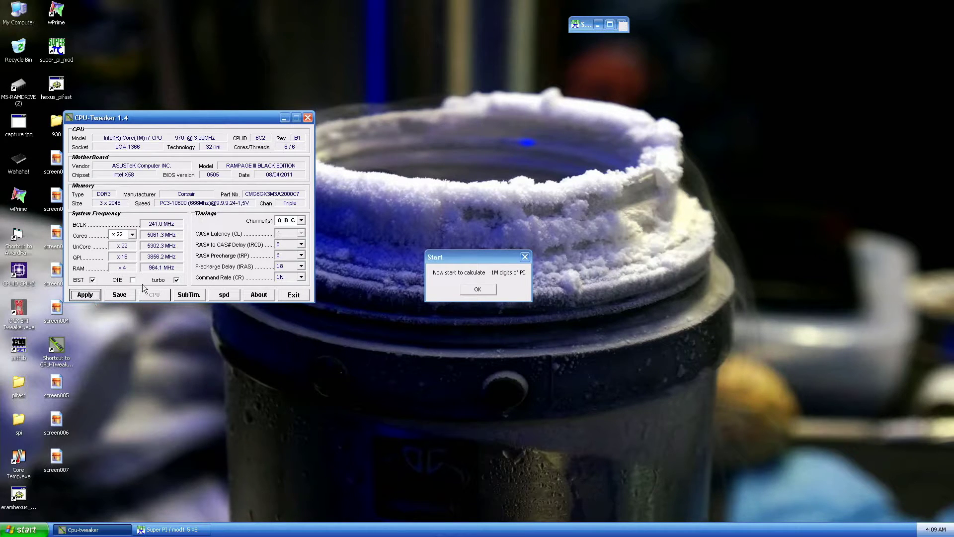
- Minimize CPU-Tweaker and start the 1M-digit Super PI calculation
{"action": "left_click", "coordinate": [284, 118]}
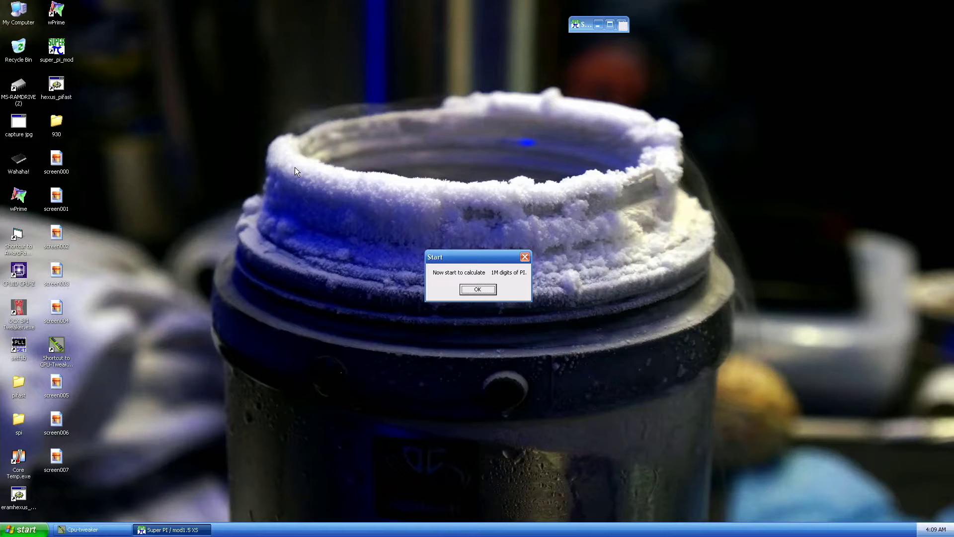
{"action": "key", "text": "Return"}
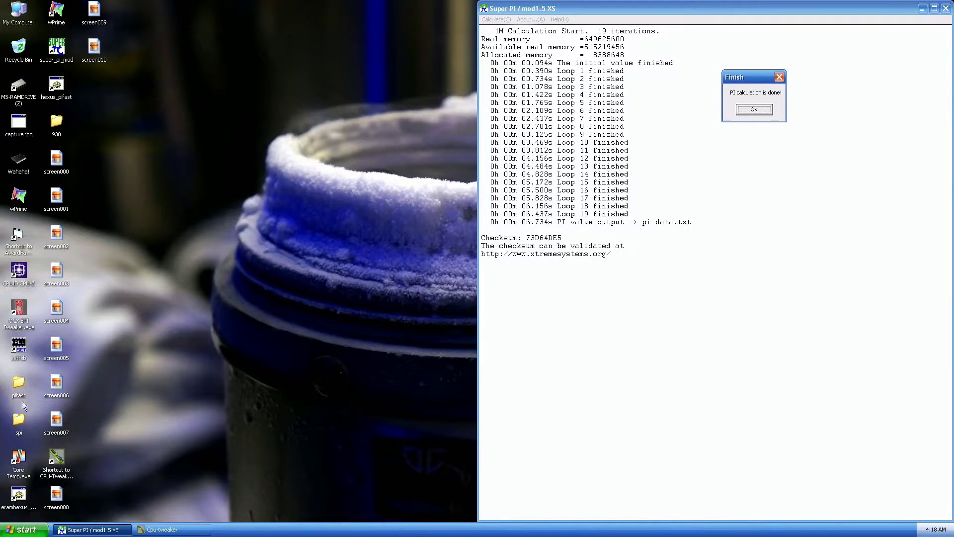
- Launch SetFSB and CPU-Z, read the current FSB, and place CPU-Z clear of the SetFSB controls
{"action": "left_click", "coordinate": [17, 344]}
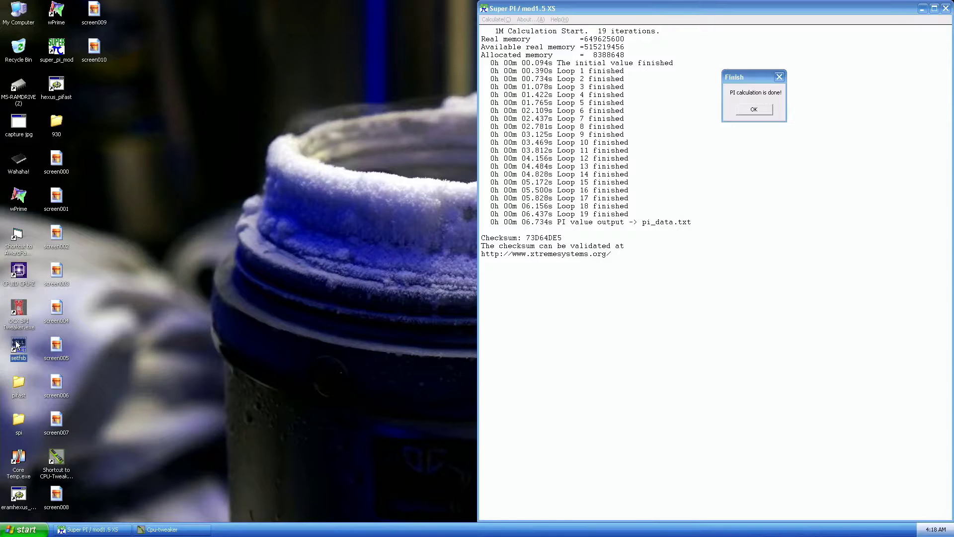
{"action": "double_click", "coordinate": [17, 344]}
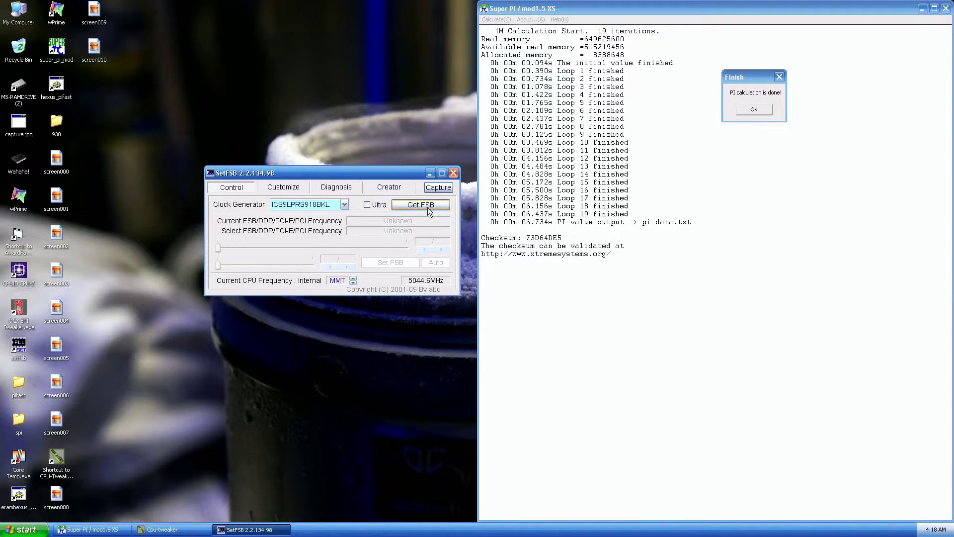
{"action": "double_click", "coordinate": [19, 271]}
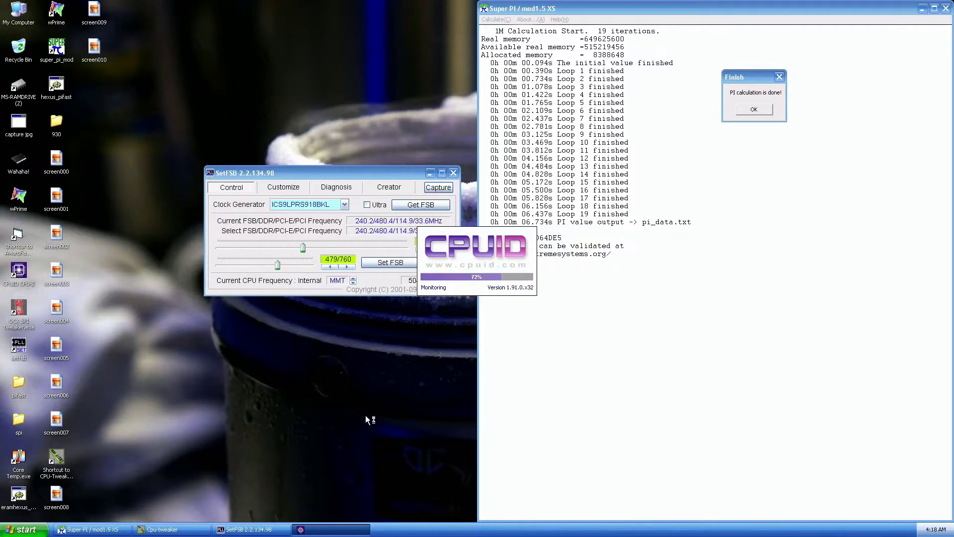
{"action": "left_click_drag", "start_coordinate": [451, 167], "coordinate": [173, 22]}
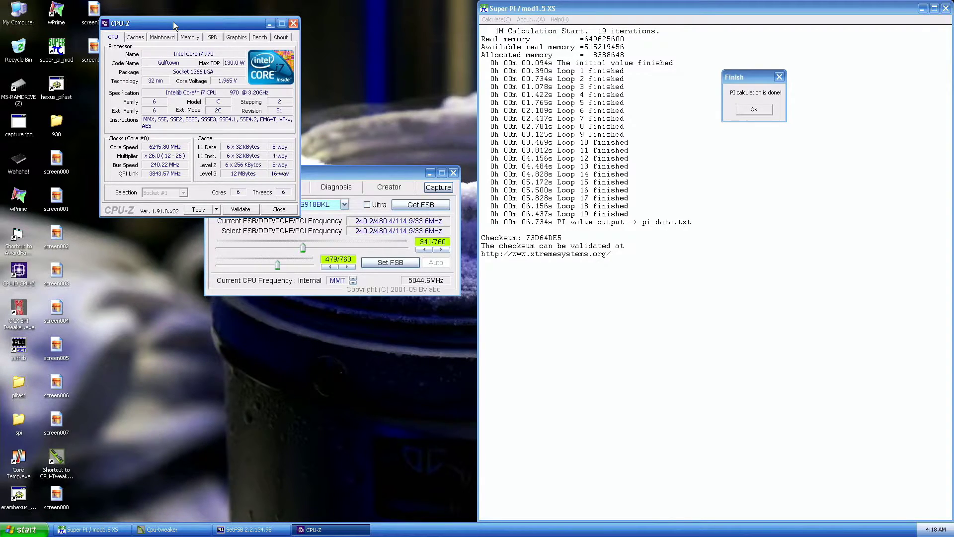
- Raise the FSB to 241.0 MHz in SetFSB, apply it, and close SetFSB and CPU-Z
{"action": "left_click", "coordinate": [442, 250]}
{"action": "left_click", "coordinate": [442, 250]}
{"action": "left_click", "coordinate": [408, 262]}
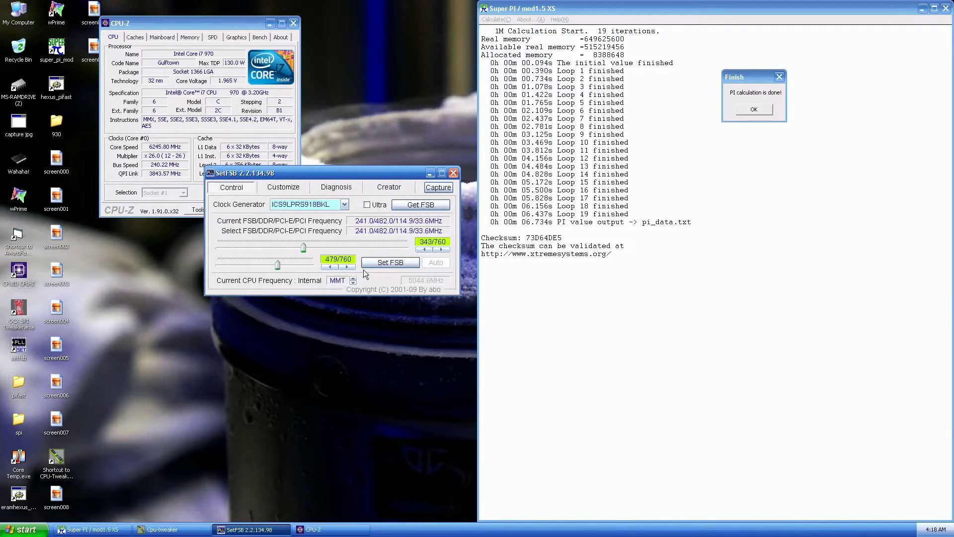
{"action": "left_click", "coordinate": [453, 173]}
{"action": "left_click", "coordinate": [269, 210]}
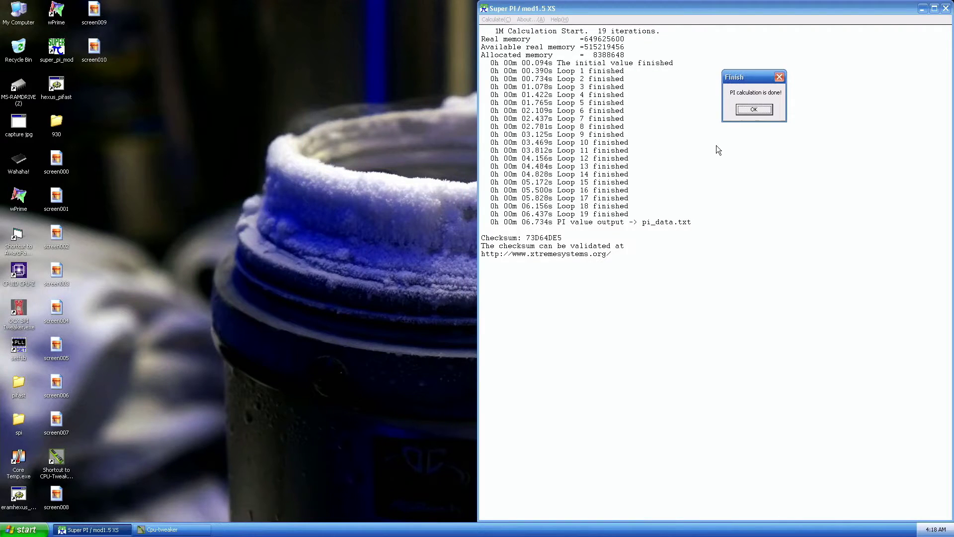
- Dismiss the finish message and shrink the Super PI window to its minimum size
{"action": "left_click", "coordinate": [754, 110]}
{"action": "left_click_drag", "start_coordinate": [950, 1], "coordinate": [781, 148]}
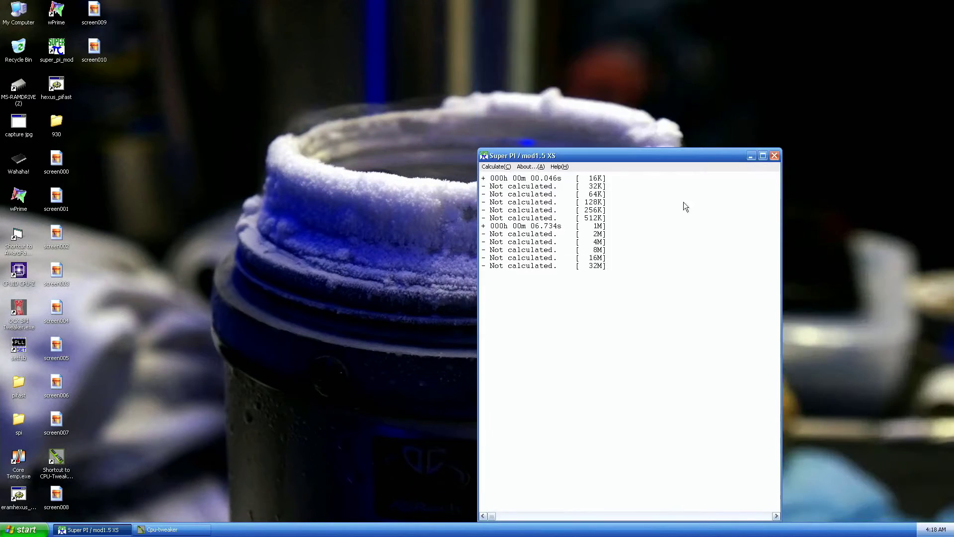
{"action": "left_click_drag", "start_coordinate": [649, 157], "coordinate": [665, 31]}
{"action": "left_click_drag", "start_coordinate": [796, 401], "coordinate": [222, 163]}
- Set up a new 1M-digit calculation in Super PI and run it
{"action": "key", "text": "alt+c"}
{"action": "key", "text": "c"}
{"action": "key", "text": "Down"}
{"action": "key", "text": "Down"}
{"action": "key", "text": "Down"}
{"action": "key", "text": "Down"}
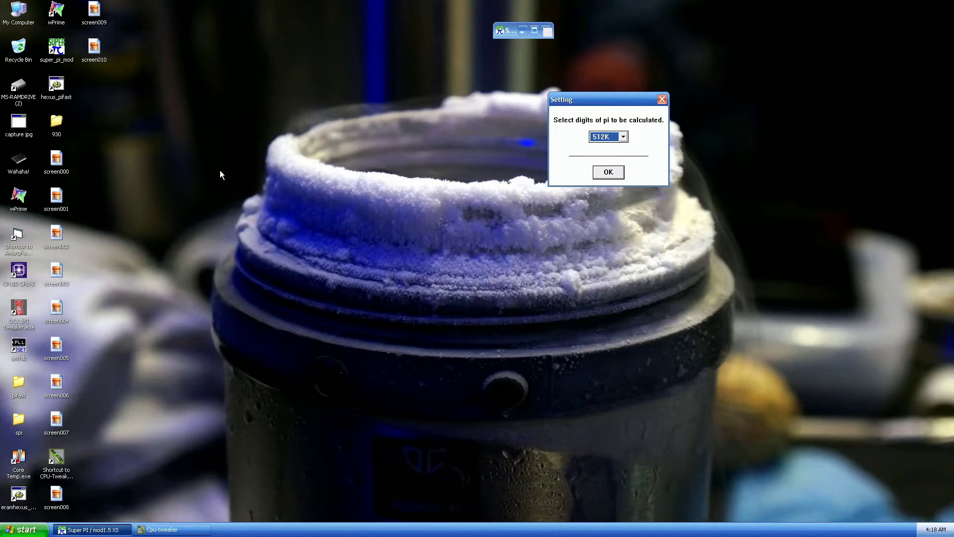
{"action": "key", "text": "Return"}
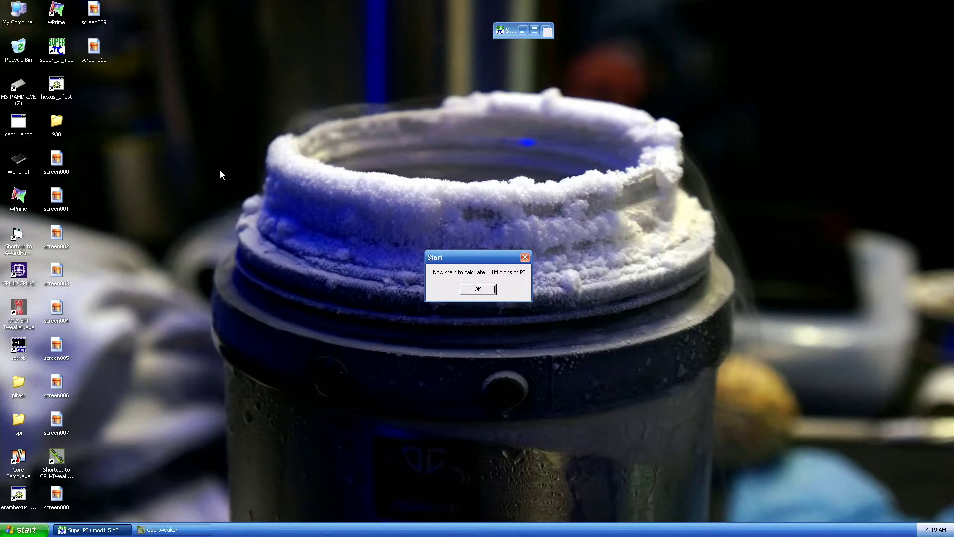
{"action": "key", "text": "Return"}
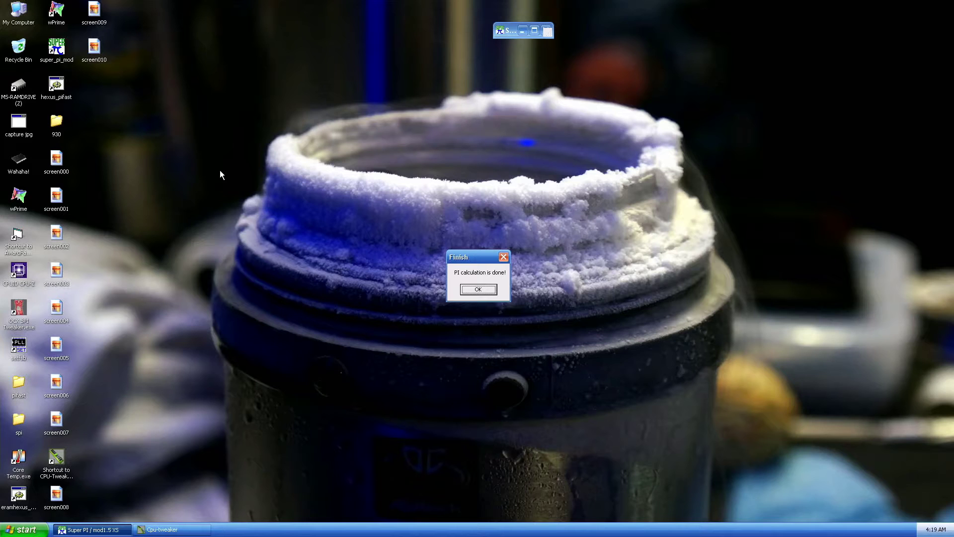
- Tile the open windows vertically and move the finish message off the Super PI result lines
{"action": "right_click", "coordinate": [340, 522]}
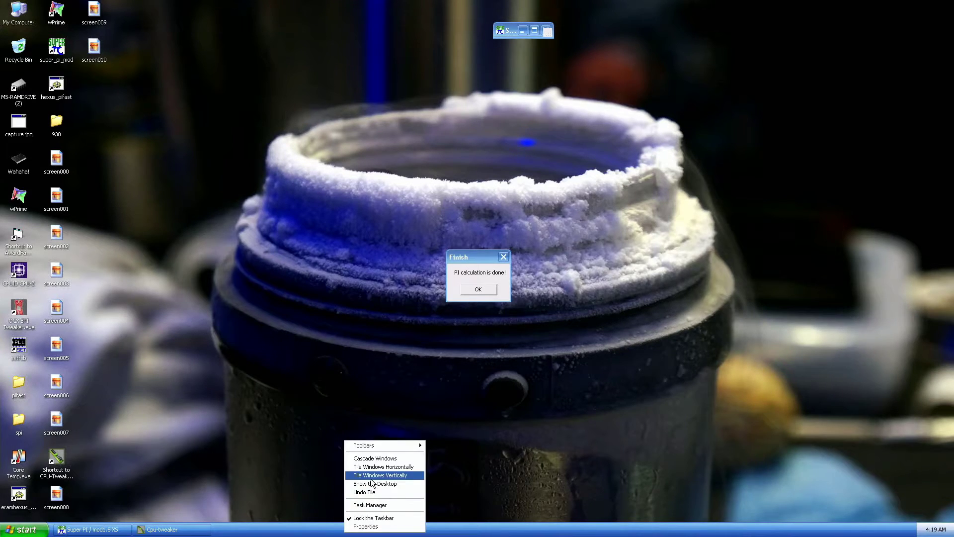
{"action": "left_click", "coordinate": [388, 472]}
{"action": "left_click_drag", "start_coordinate": [19, 7], "coordinate": [811, 112]}
- Restore CPU-Tweaker, set the core multiplier to x 21, and apply it
{"action": "left_click", "coordinate": [154, 528]}
{"action": "left_click", "coordinate": [204, 152]}
{"action": "left_click", "coordinate": [191, 164]}
{"action": "left_click", "coordinate": [155, 215]}
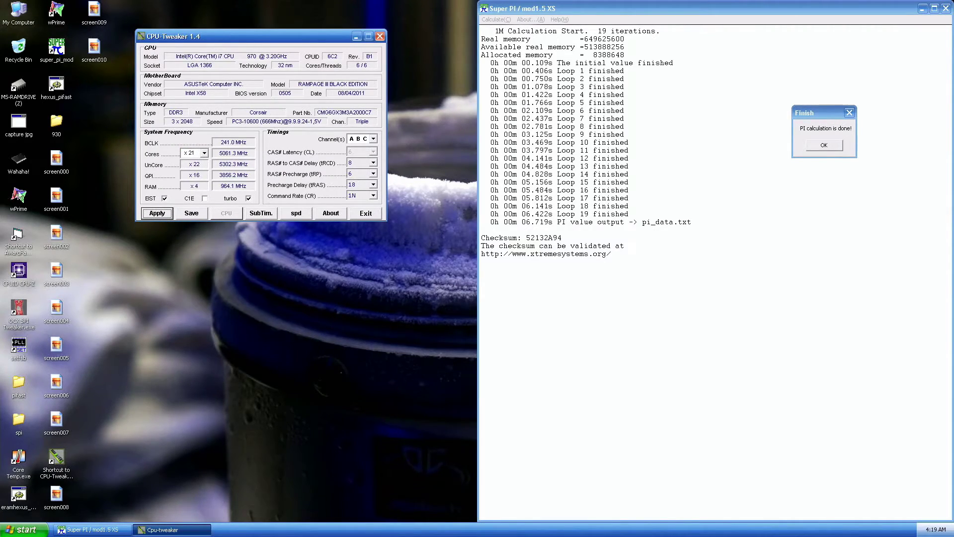
- Open two CPU-Z windows showing processor and memory details and arrange them clear of the Super PI results
{"action": "double_click", "coordinate": [10, 278]}
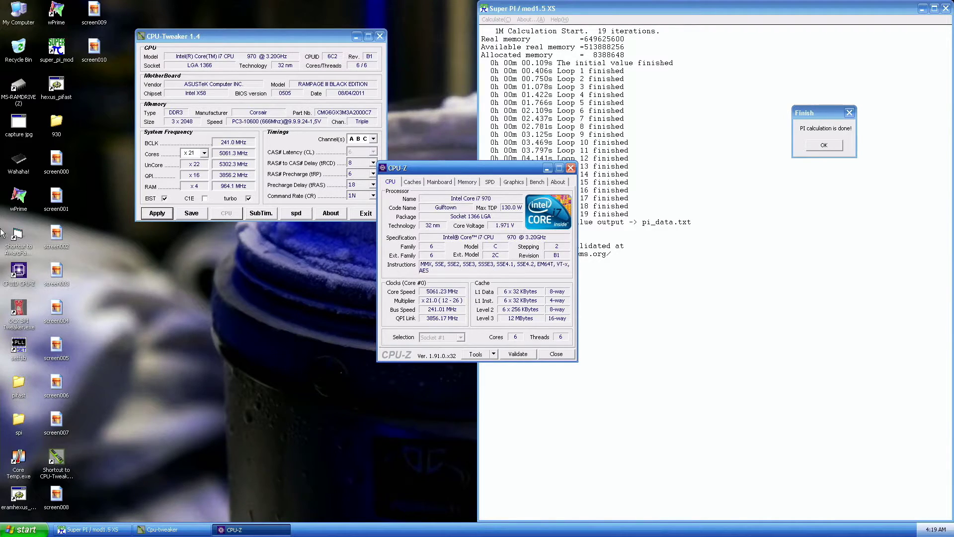
{"action": "left_click_drag", "start_coordinate": [477, 168], "coordinate": [195, 283]}
{"action": "double_click", "coordinate": [18, 271]}
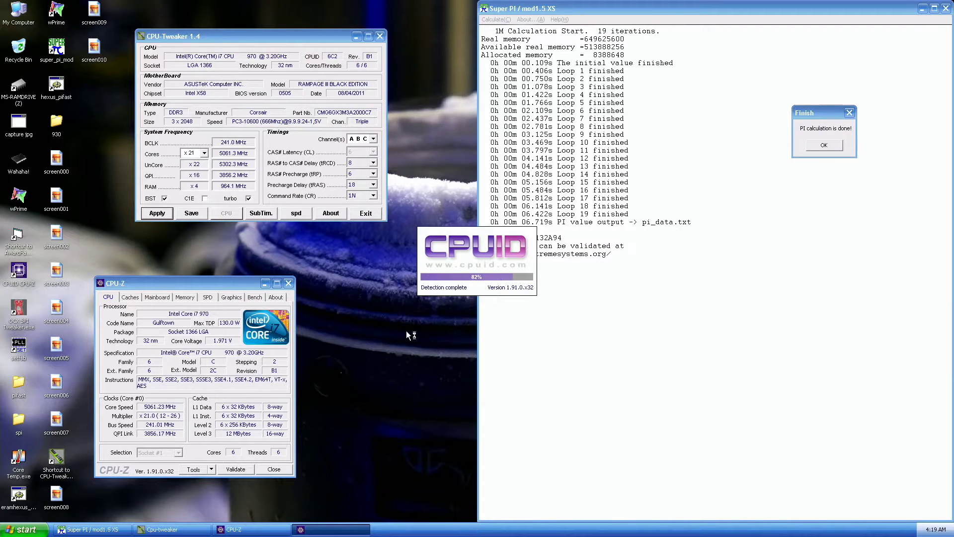
{"action": "left_click", "coordinate": [468, 182]}
{"action": "left_click_drag", "start_coordinate": [472, 169], "coordinate": [786, 317]}
- Add a third CPU-Z window showing mainboard details between the other two and capture a screenshot
{"action": "double_click", "coordinate": [18, 271]}
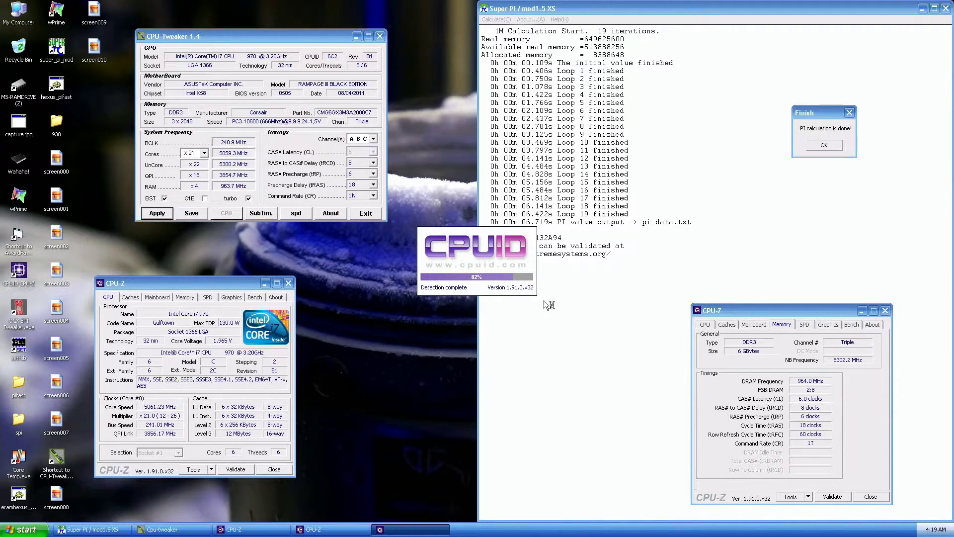
{"action": "left_click", "coordinate": [440, 182]}
{"action": "left_click_drag", "start_coordinate": [453, 170], "coordinate": [467, 295]}
{"action": "left_click", "coordinate": [20, 119]}
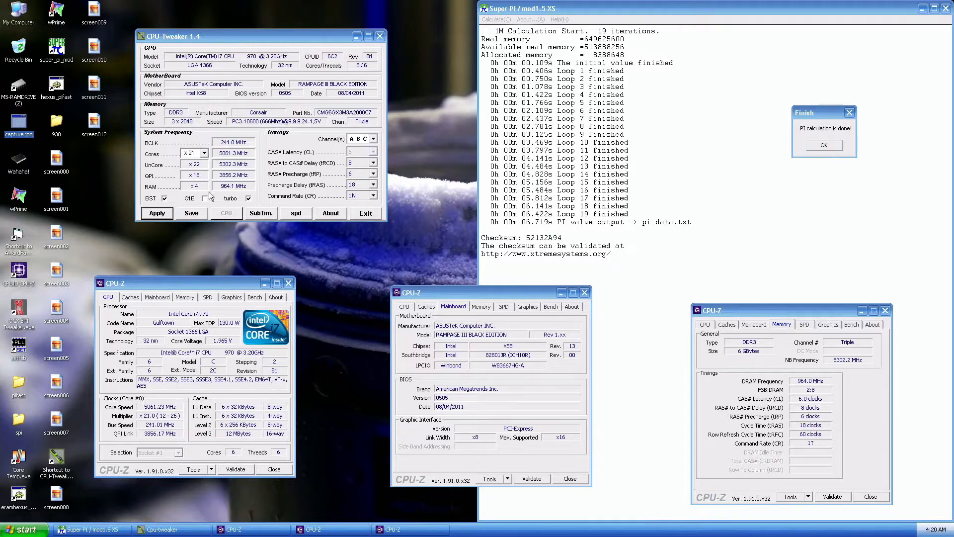
- Set the core multiplier to x 22 in CPU-Tweaker, apply it, and capture another screenshot
{"action": "left_click", "coordinate": [204, 153]}
{"action": "scroll", "coordinate": [208, 158], "scroll_direction": "down", "scroll_amount": 1}
{"action": "left_click", "coordinate": [207, 158]}
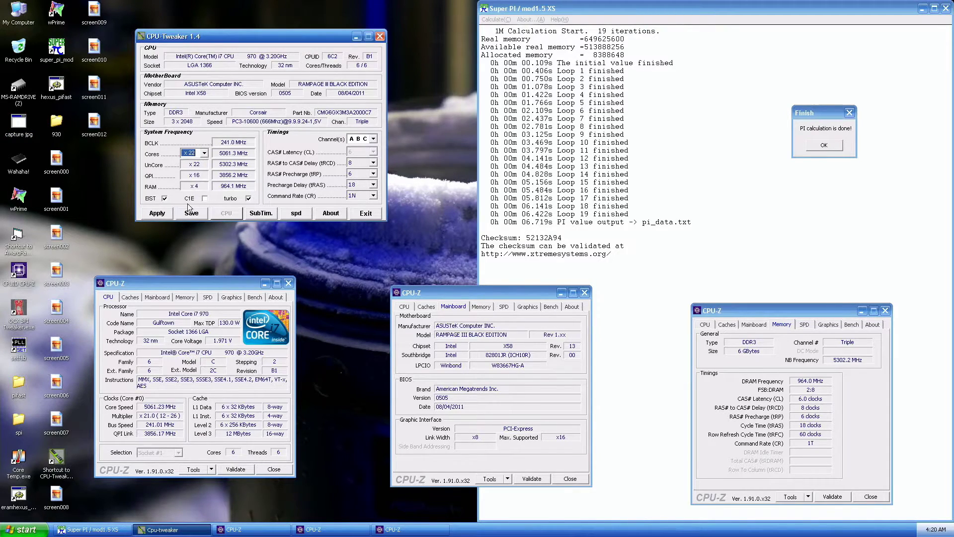
{"action": "left_click", "coordinate": [167, 216]}
{"action": "left_click", "coordinate": [16, 130]}
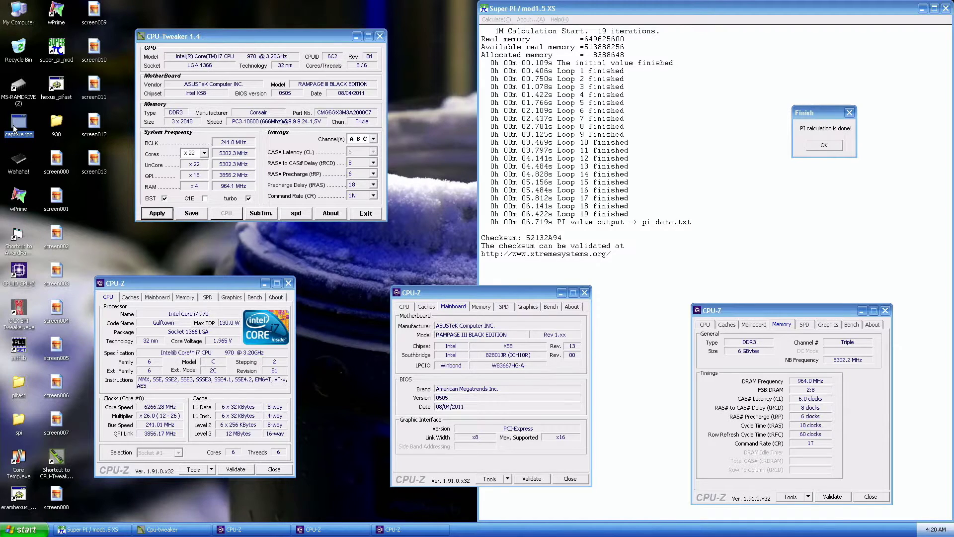
- Return the core multiplier to x 21 in CPU-Tweaker and apply it
{"action": "left_click", "coordinate": [205, 153]}
{"action": "left_click", "coordinate": [190, 225]}
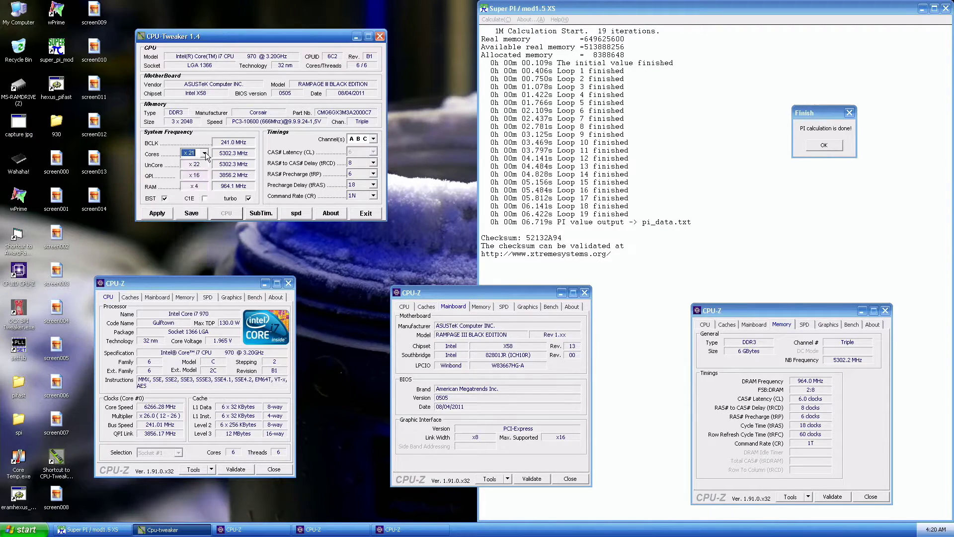
{"action": "left_click", "coordinate": [157, 213]}
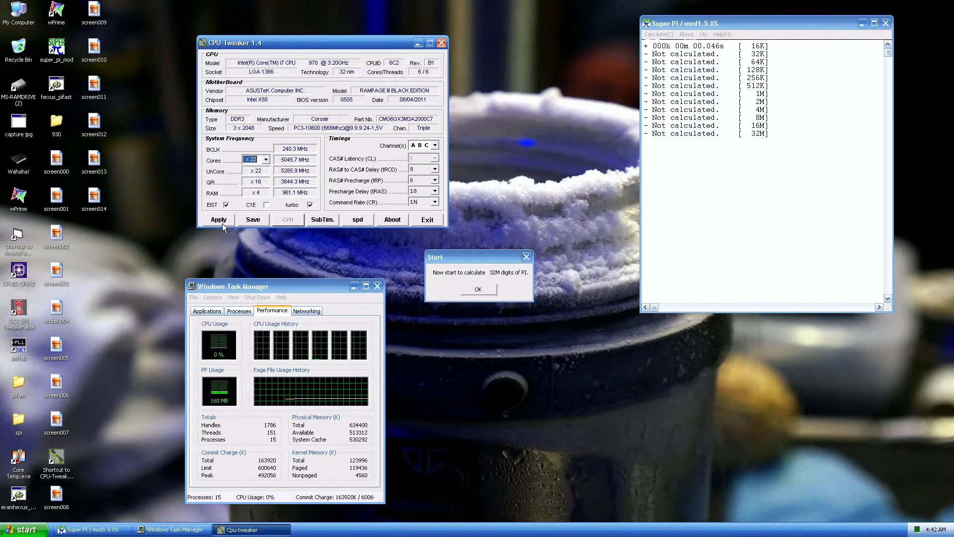
- Apply the x 22 core multiplier for the 32M run and close CPU-Tweaker
{"action": "left_click", "coordinate": [222, 224]}
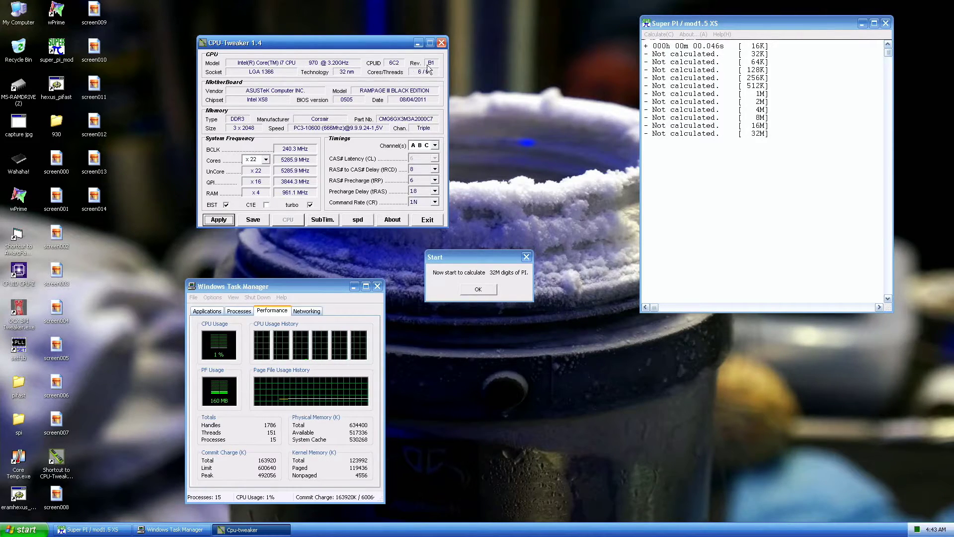
{"action": "left_click", "coordinate": [441, 43]}
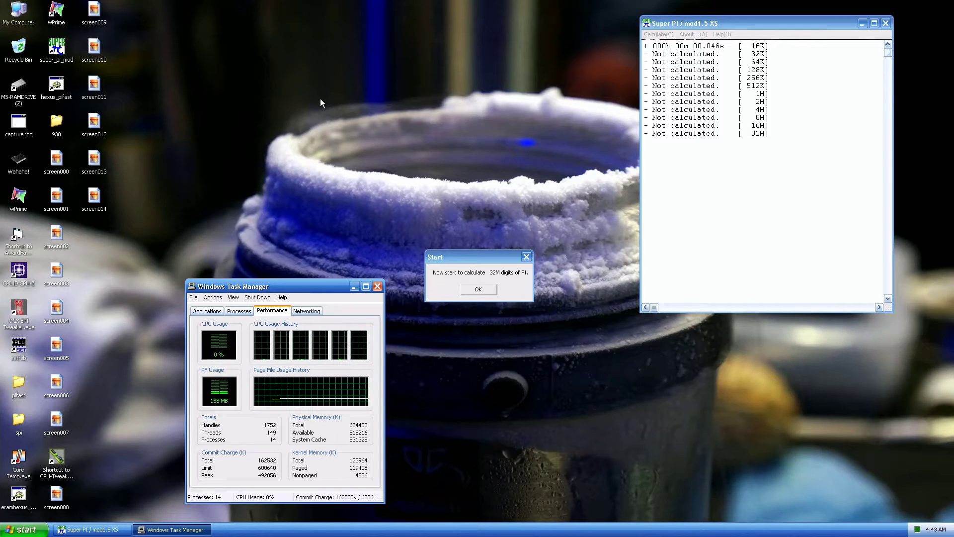
- Close Task Manager and start the 32M-digit Super PI calculation
{"action": "left_click", "coordinate": [377, 287]}
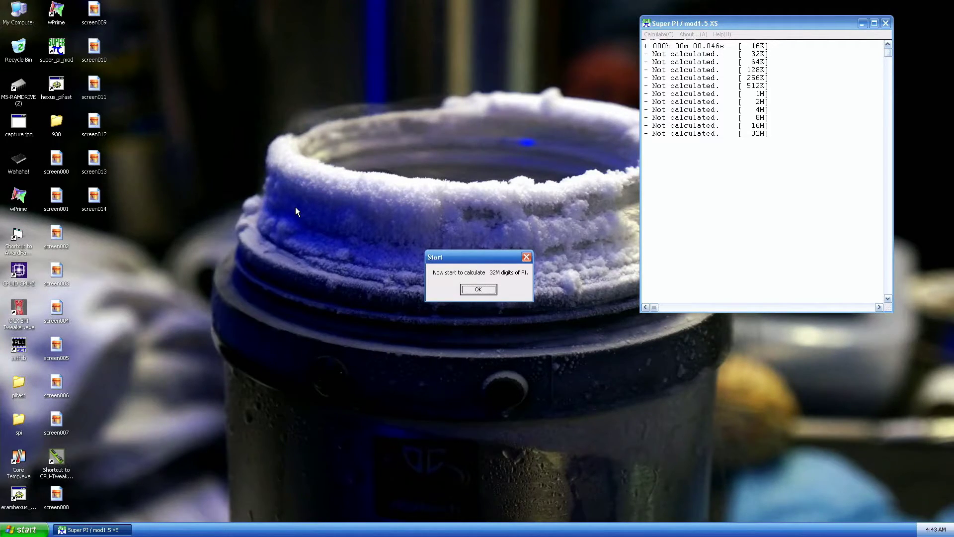
{"action": "key", "text": "Return"}
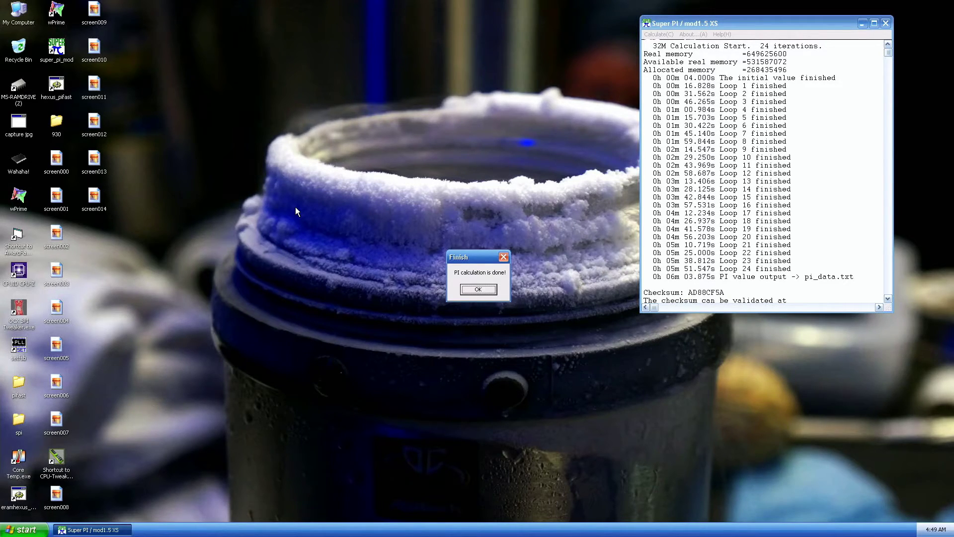
- Move the finish message onto the Super PI window and place a CPU-Z processor window beside it
{"action": "left_click_drag", "start_coordinate": [467, 257], "coordinate": [828, 154]}
{"action": "double_click", "coordinate": [18, 269]}
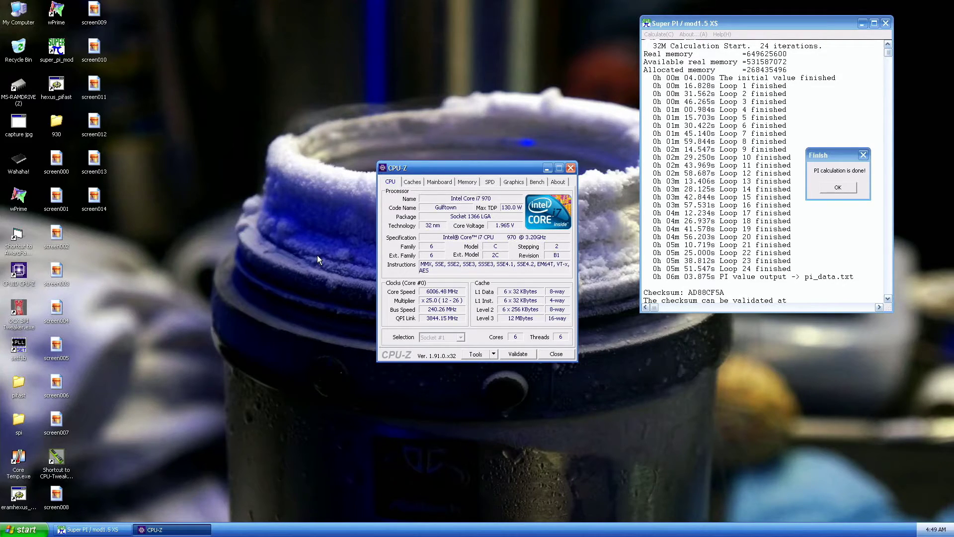
{"action": "left_click_drag", "start_coordinate": [520, 167], "coordinate": [544, 19]}
- Add a second CPU-Z window showing memory details below the processor one and capture a screenshot
{"action": "double_click", "coordinate": [18, 281]}
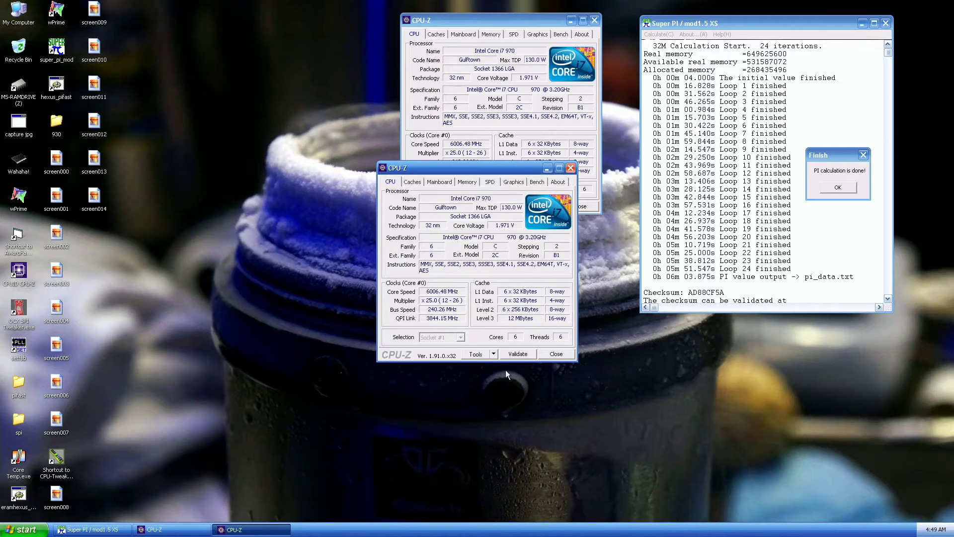
{"action": "left_click", "coordinate": [467, 182]}
{"action": "left_click_drag", "start_coordinate": [481, 171], "coordinate": [504, 242]}
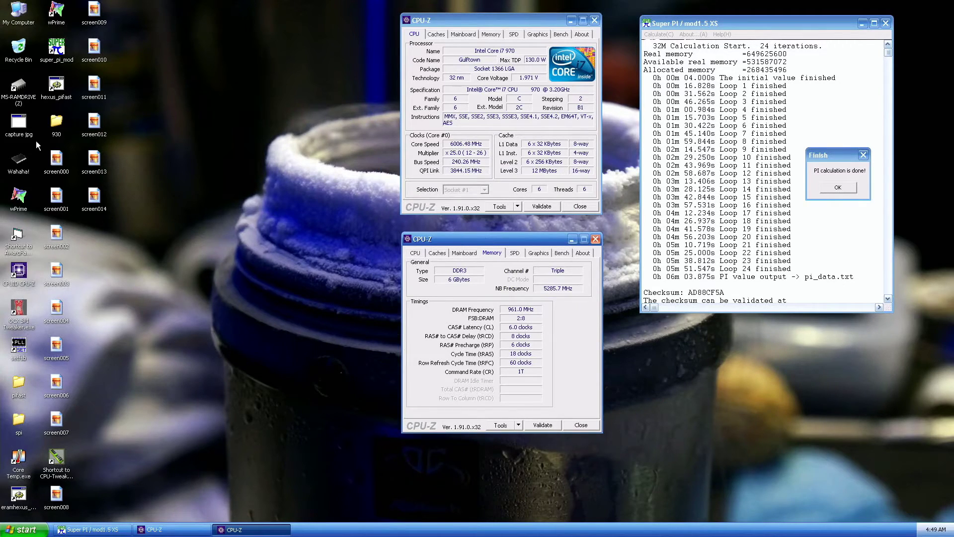
{"action": "left_click", "coordinate": [20, 131]}
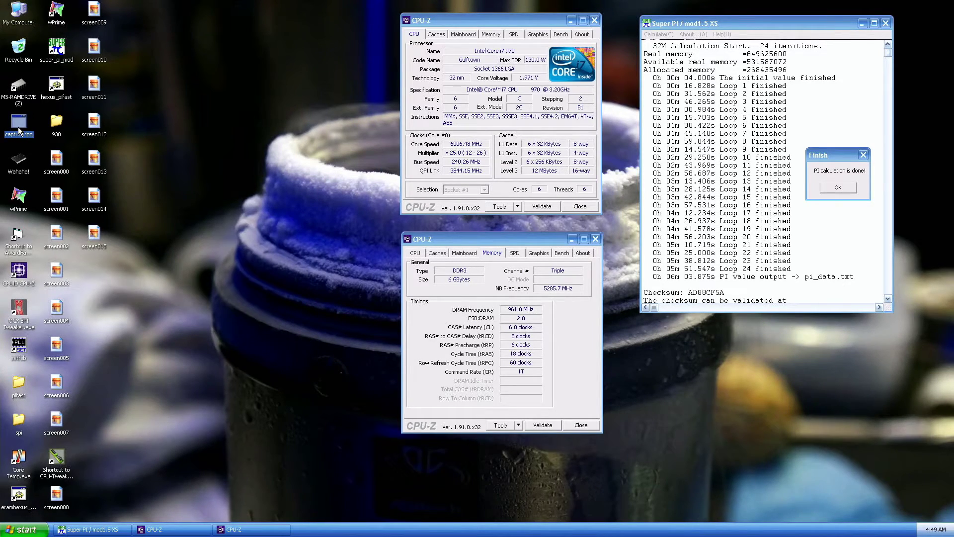
- Place a third CPU-Z window with mainboard details below the Super PI results and capture the complete screen
{"action": "left_click", "coordinate": [17, 272]}
{"action": "double_click", "coordinate": [16, 272]}
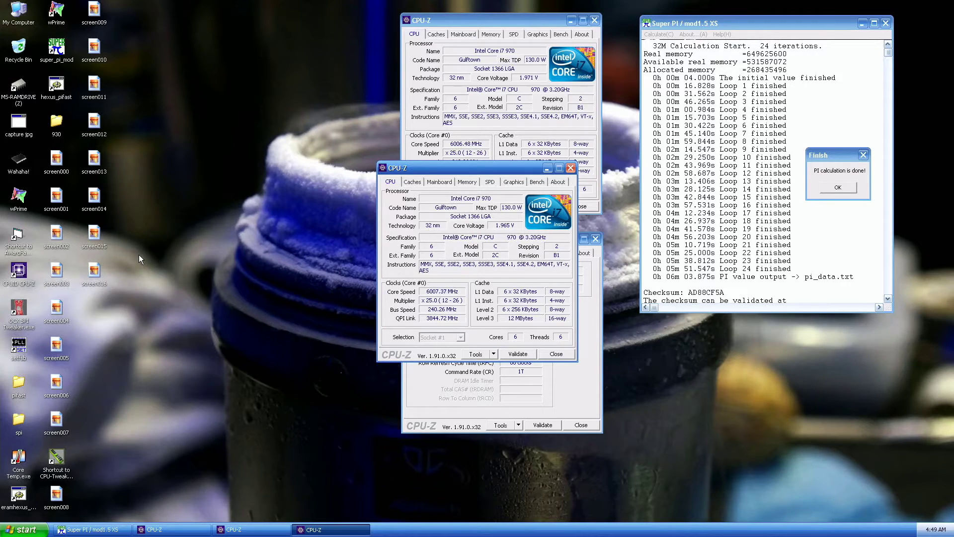
{"action": "left_click", "coordinate": [442, 182]}
{"action": "left_click_drag", "start_coordinate": [448, 170], "coordinate": [701, 319]}
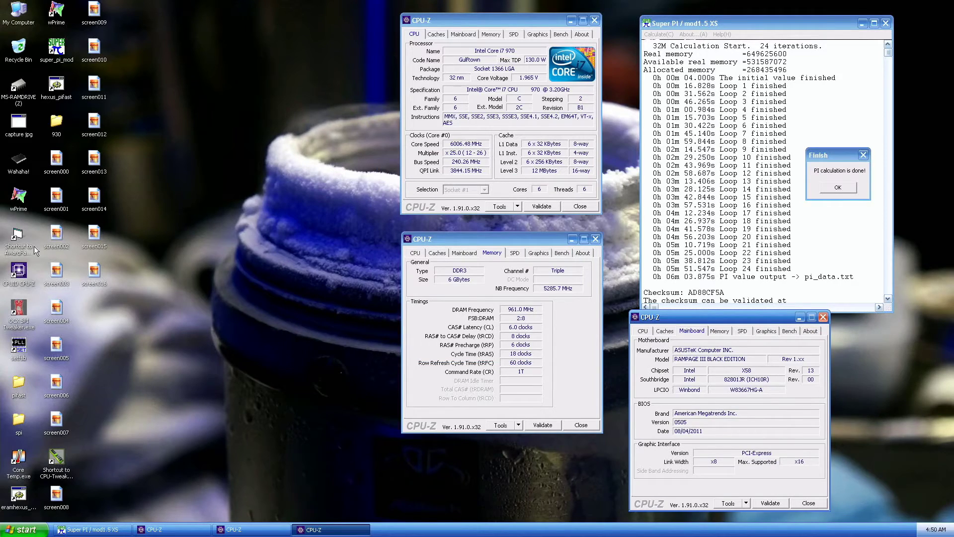
{"action": "left_click", "coordinate": [20, 126]}
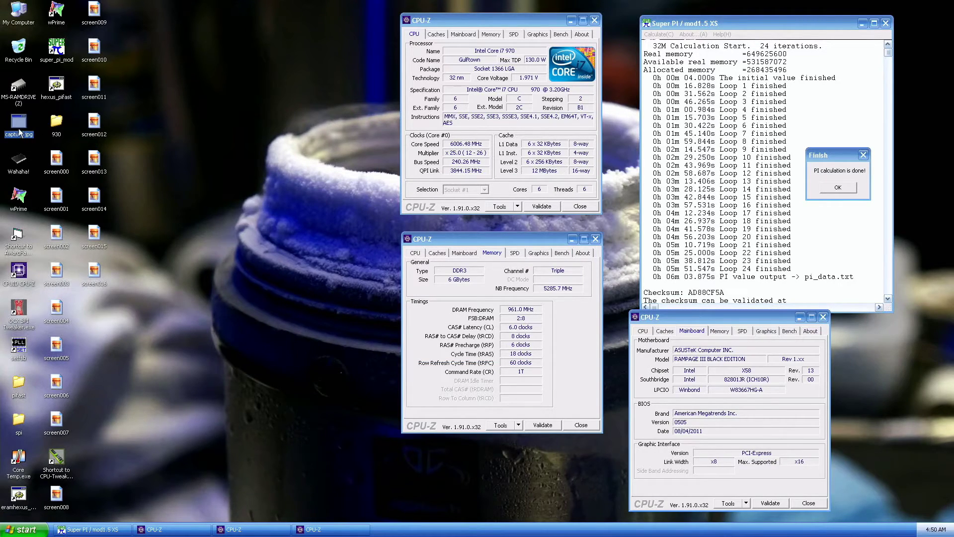